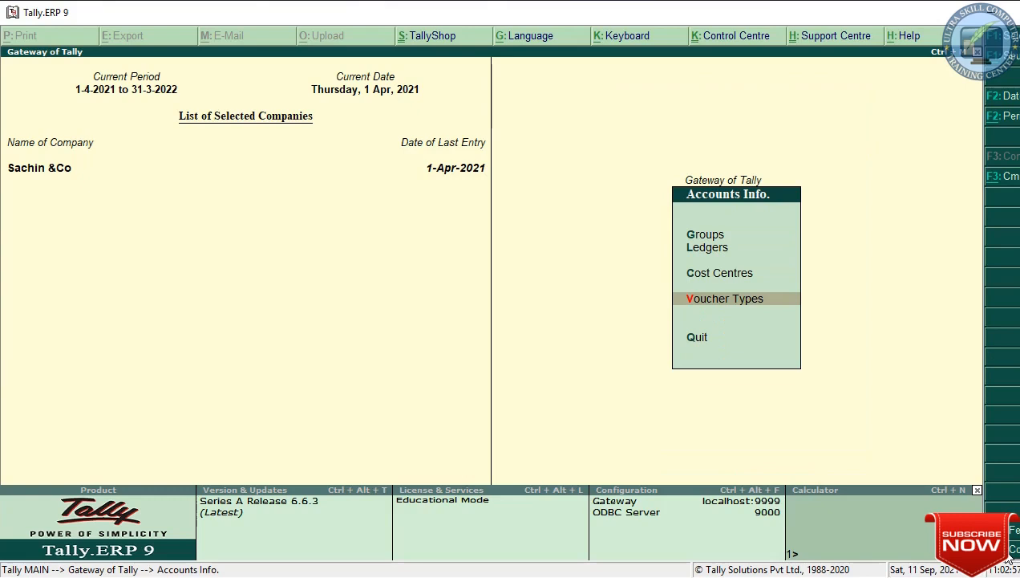
- Start creating a new voucher type in the accounts masters and name it Manufacture
key("Return")
key("Return")
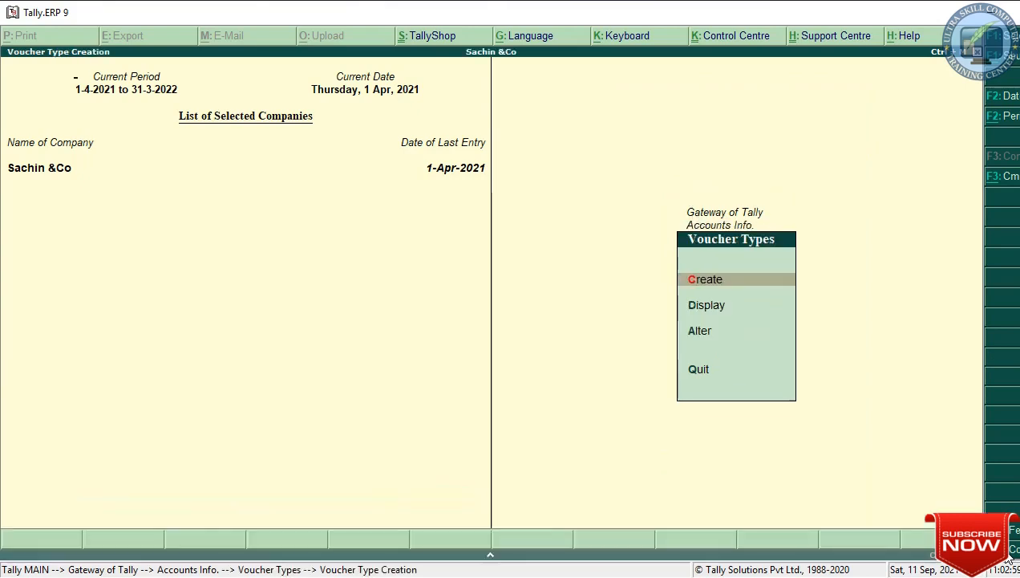
type("Manufacture")
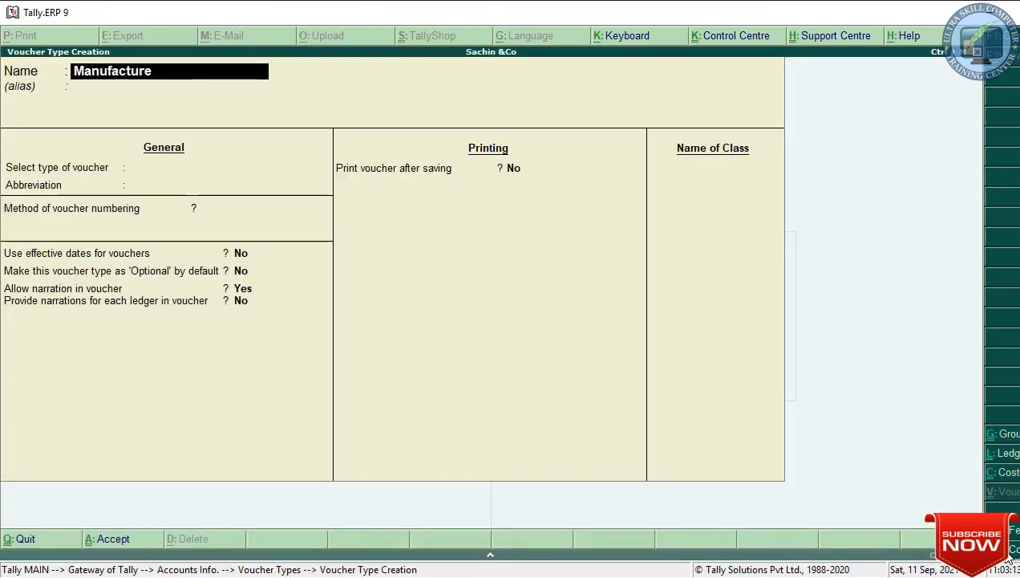
key("Return")
- Set the Manufacture voucher type's type of voucher to Stock Journal
key("Down")
key("Down")
key("Down")
key("Down")
key("Down")
key("Down")
key("Down")
key("Down")
key("Down")
key("Down")
key("Down")
key("Down")
key("Down")
key("Down")
key("Down")
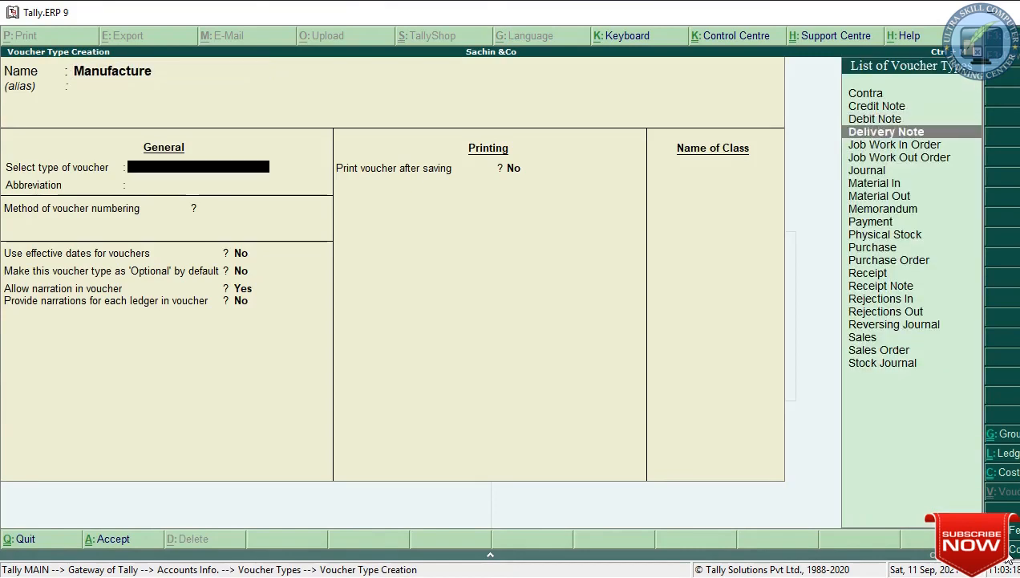
key("Down")
key("Down")
key("Down")
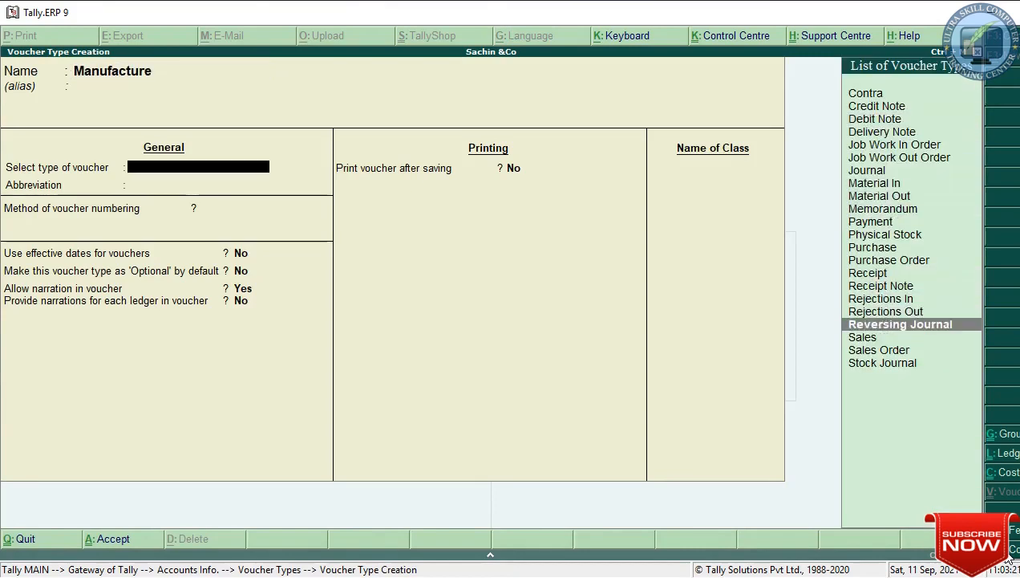
key("Down")
key("Down")
key("Down")
key("Return")
- Set Use as a Manufacturing Journal to Yes, save the voucher type with the other defaults, and return to the Gateway of Tally
key("Return")
key("Return")
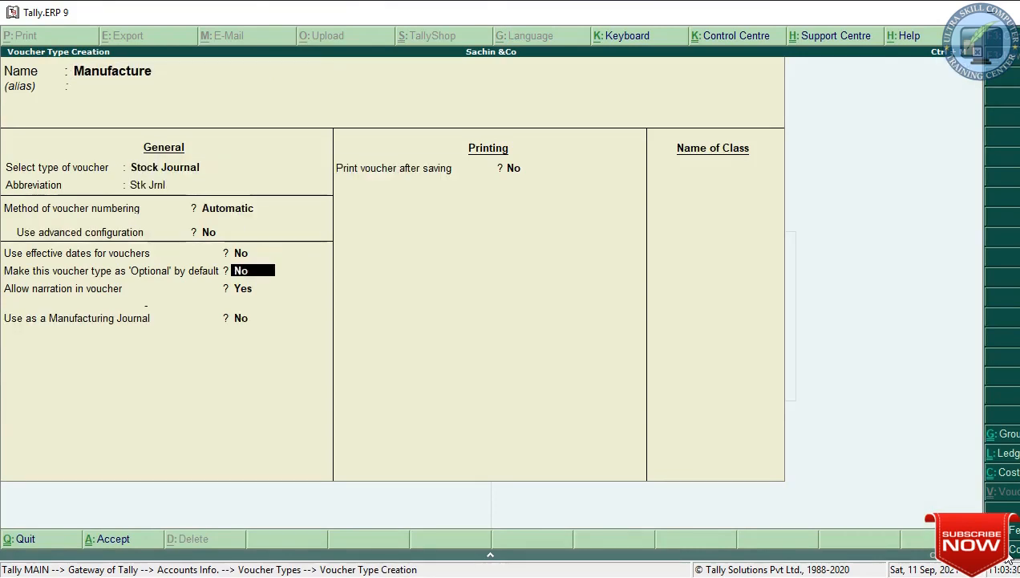
key("Return")
key("Return")
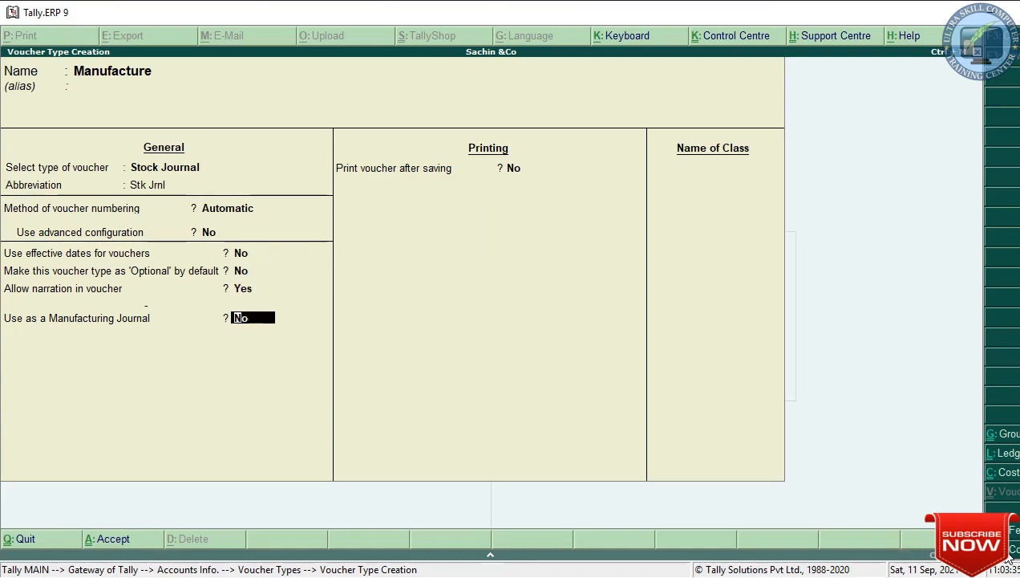
key("y")
key("Return")
key("Return")
key("y")
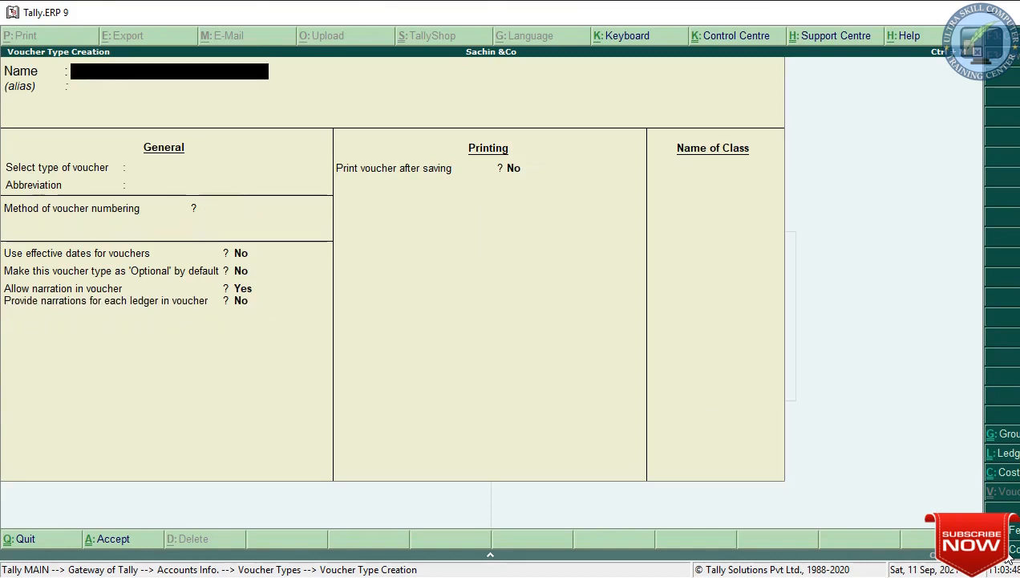
key("Escape")
key("Escape")
key("Escape")
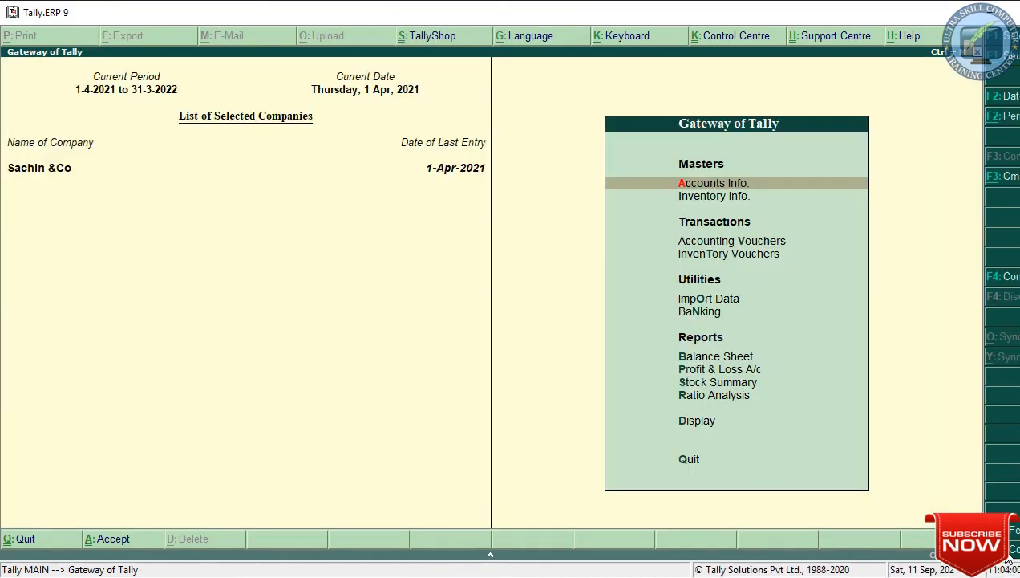
- Start a new purchase voucher with Sbi A/c as the party account
key("v")
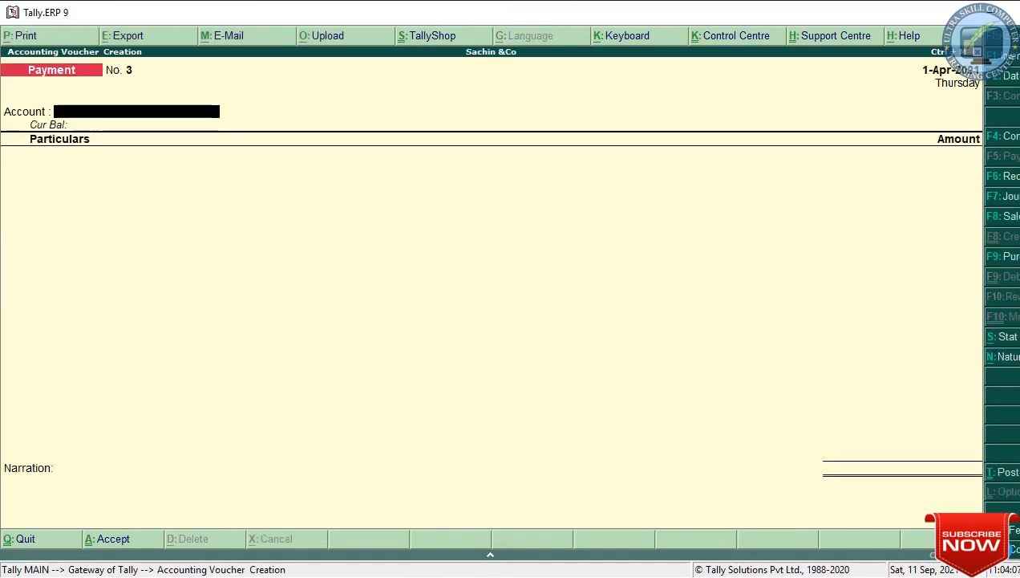
key("F9")
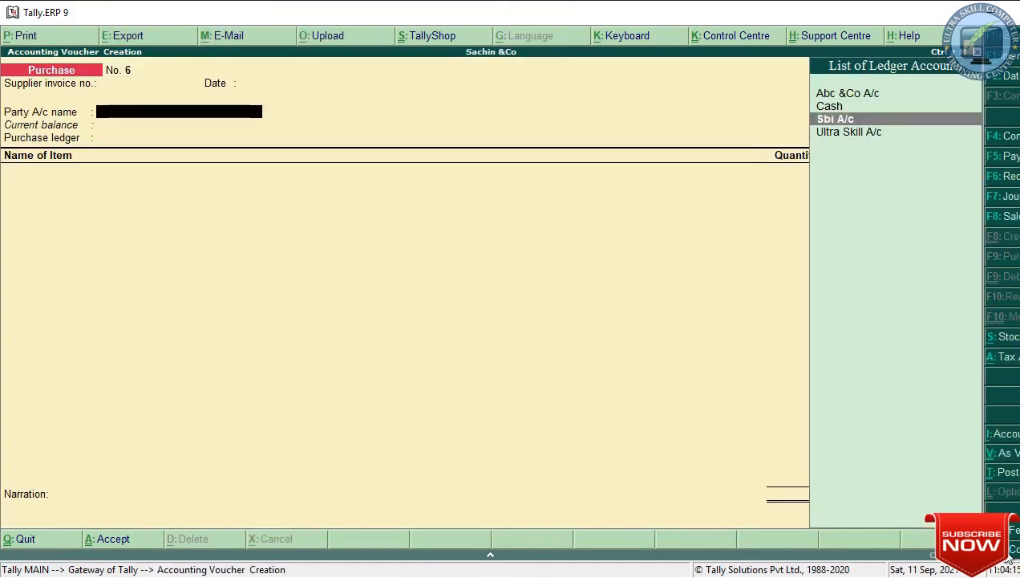
key("Up")
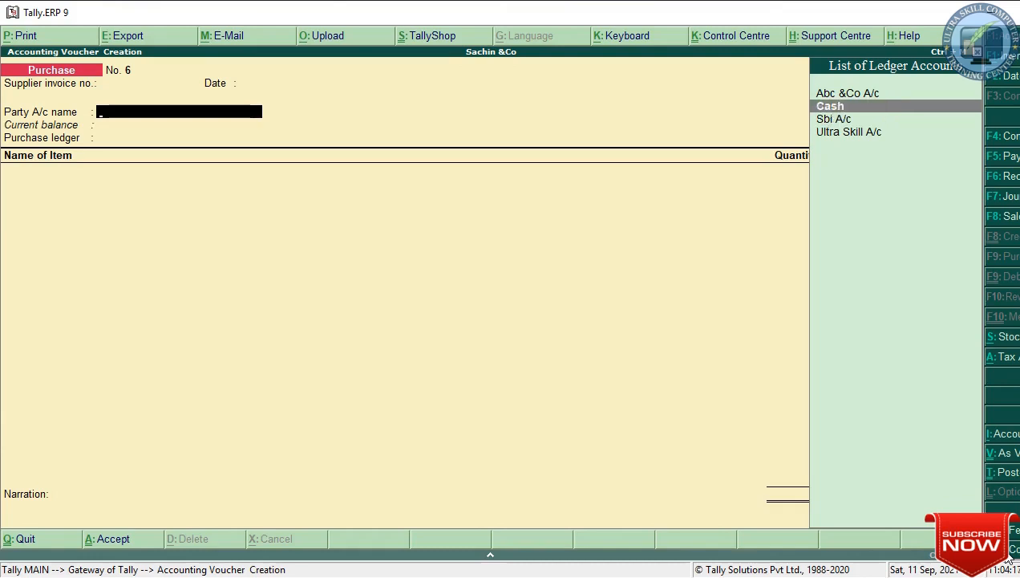
key("Down")
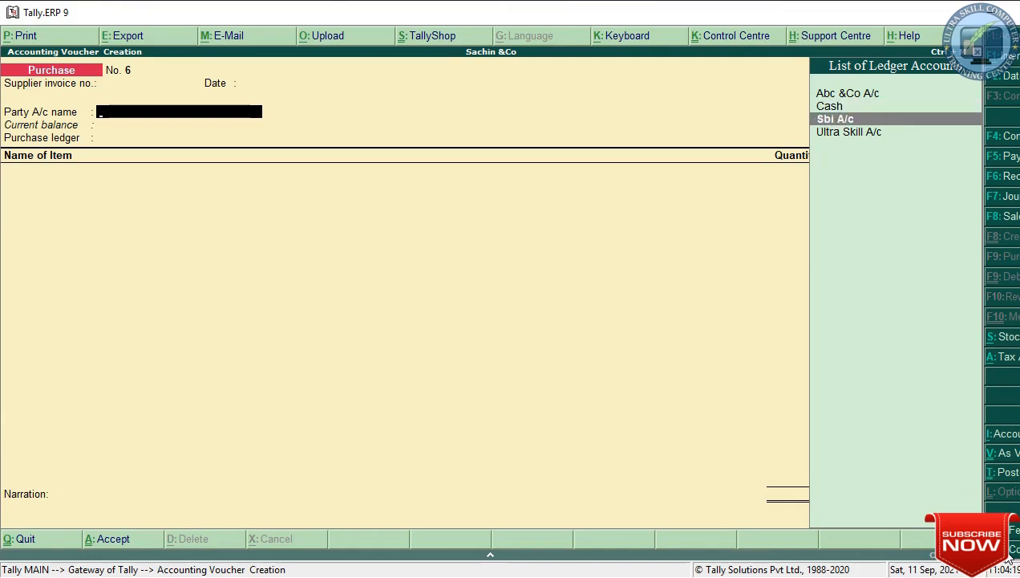
key("Return")
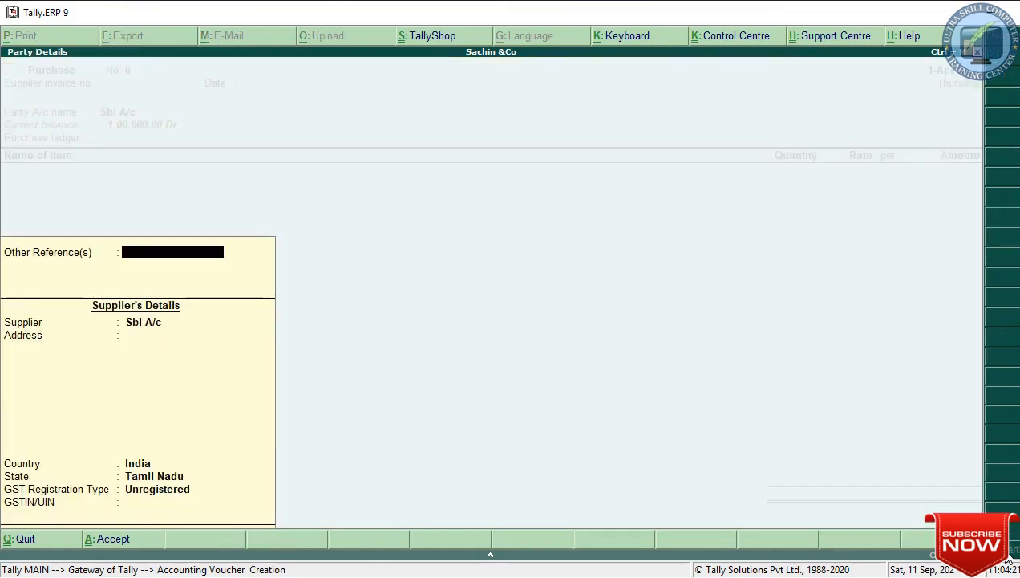
- Accept the default supplier details and choose Purchase A/c as the purchase ledger
key("Return")
key("Return")
key("Return")
key("Return")
key("Return")
key("Return")
key("Return")
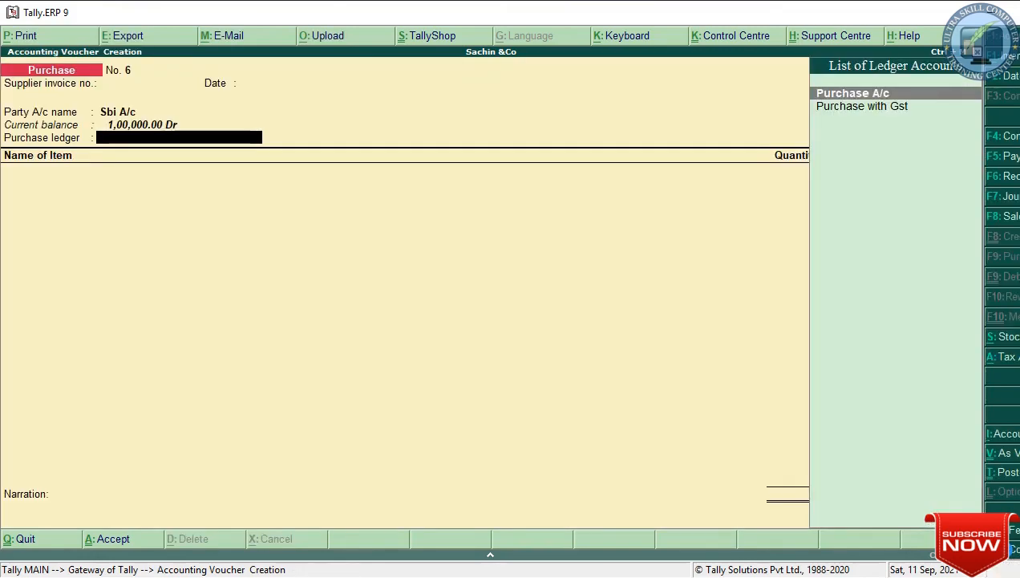
key("Return")
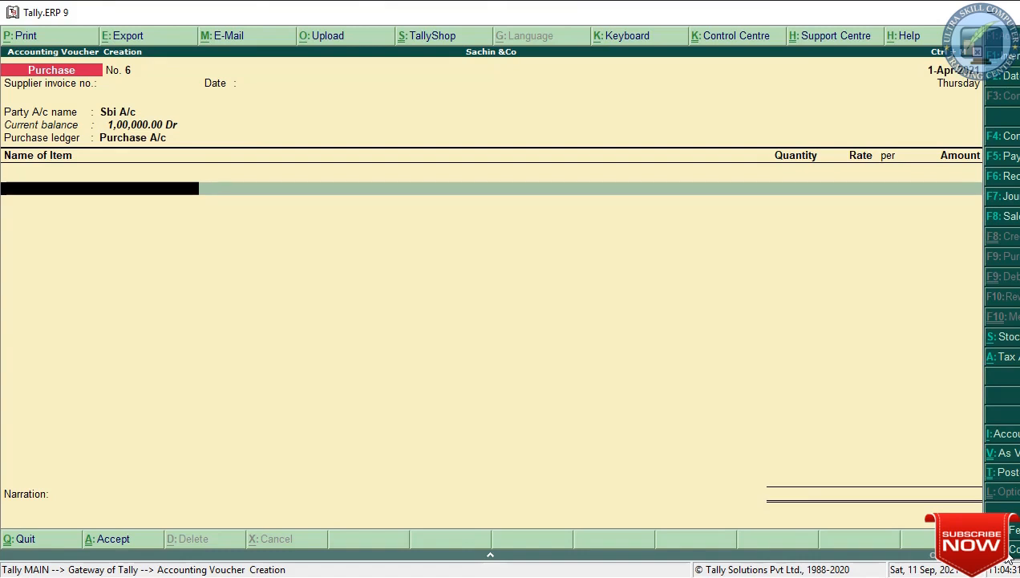
- Add Cement to the purchase voucher, allocating 3,000 kg to the Factory Brick godown at a rate of 10 per kg
type("C")
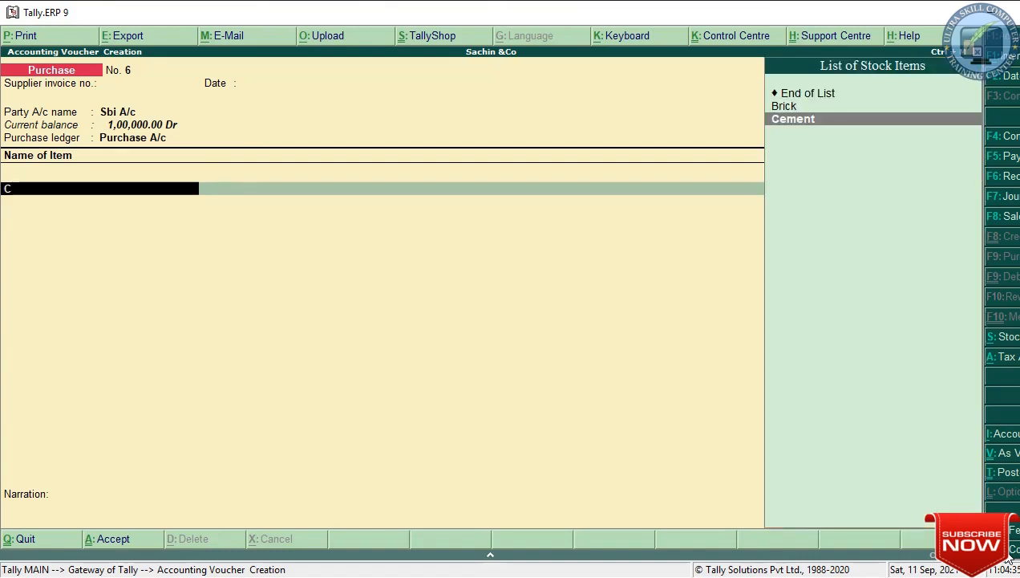
key("Return")
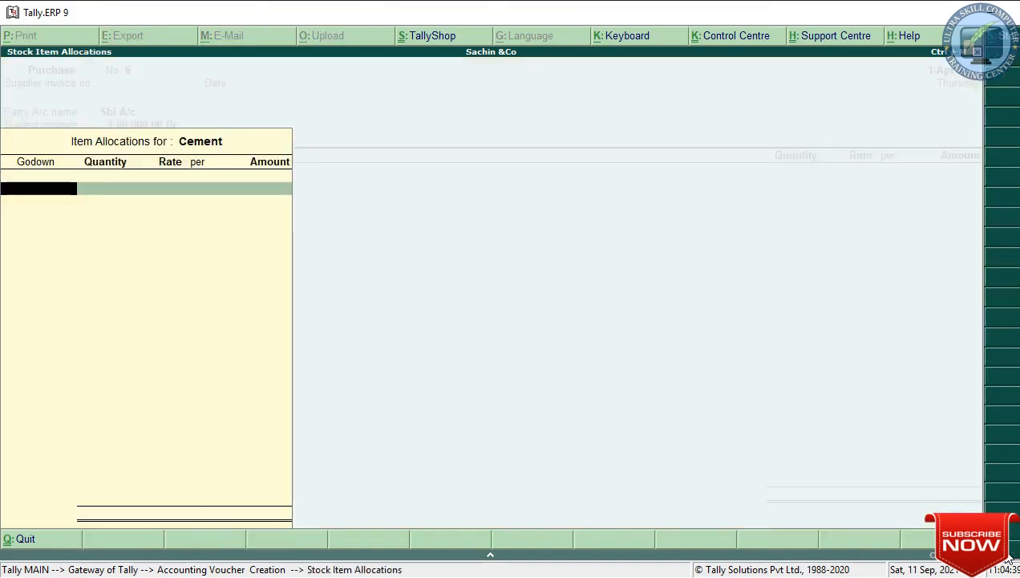
type("F")
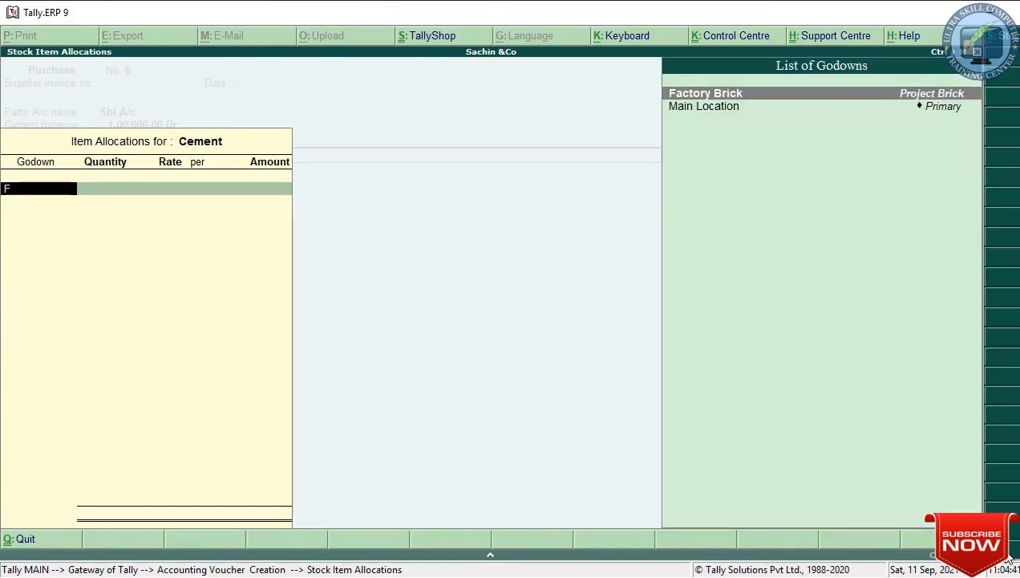
key("Return")
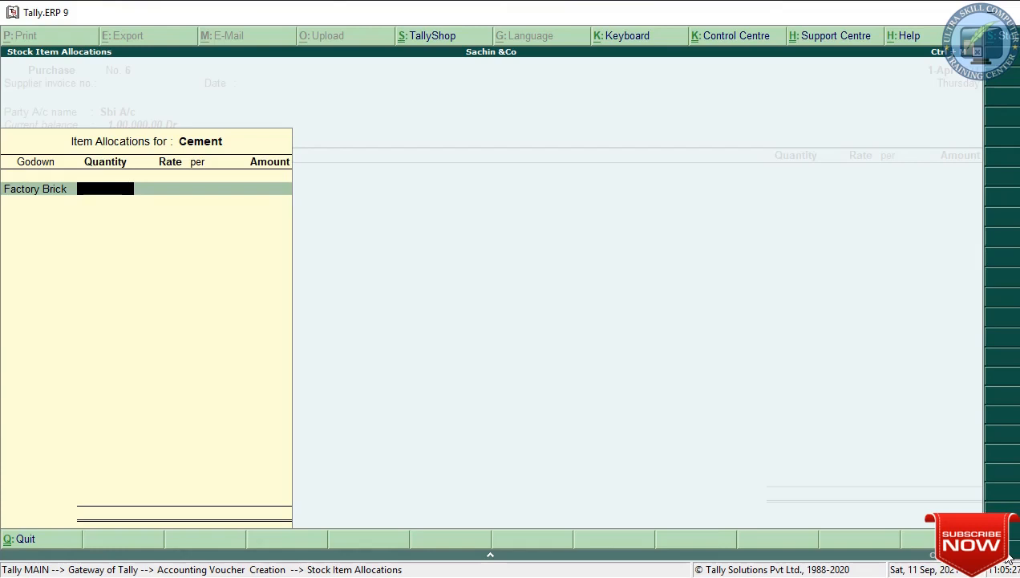
type("3000")
key("Return")
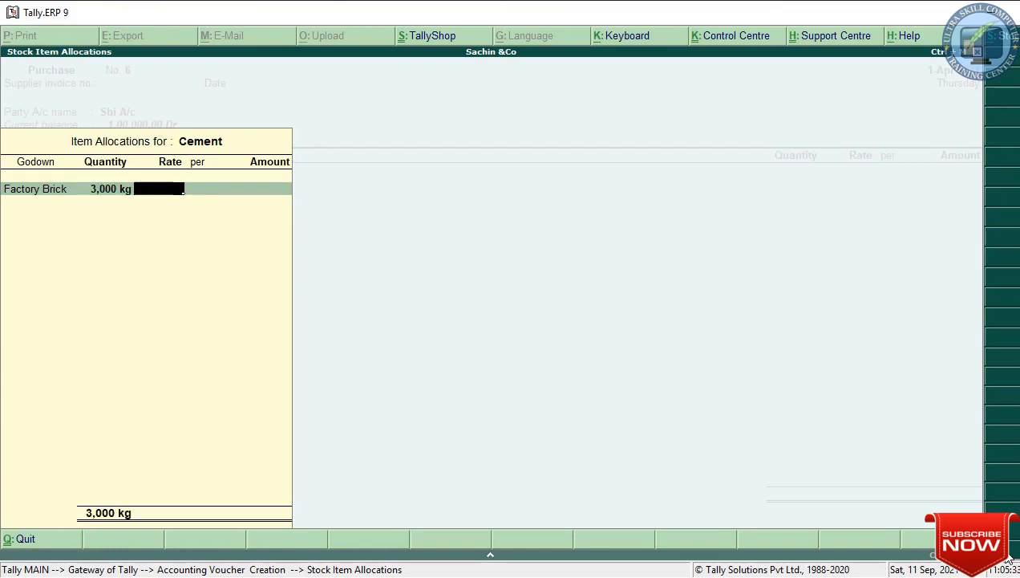
type("10")
key("Return")
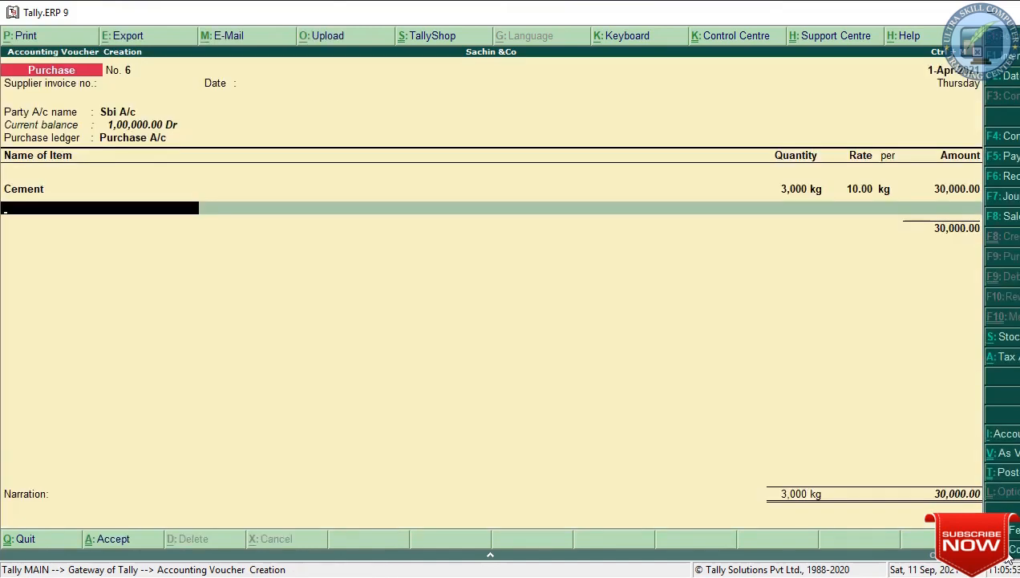
- Add Sand to the purchase voucher, allocating 3,000 kg to the Factory Brick godown at a rate of 9 per kg
type("Sa")
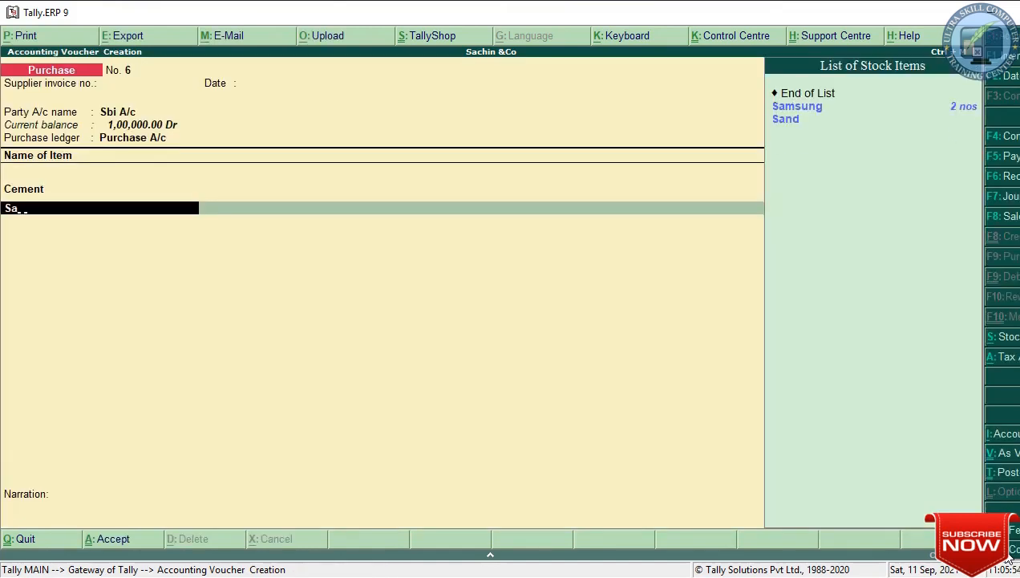
type("n")
key("Return")
key("Return")
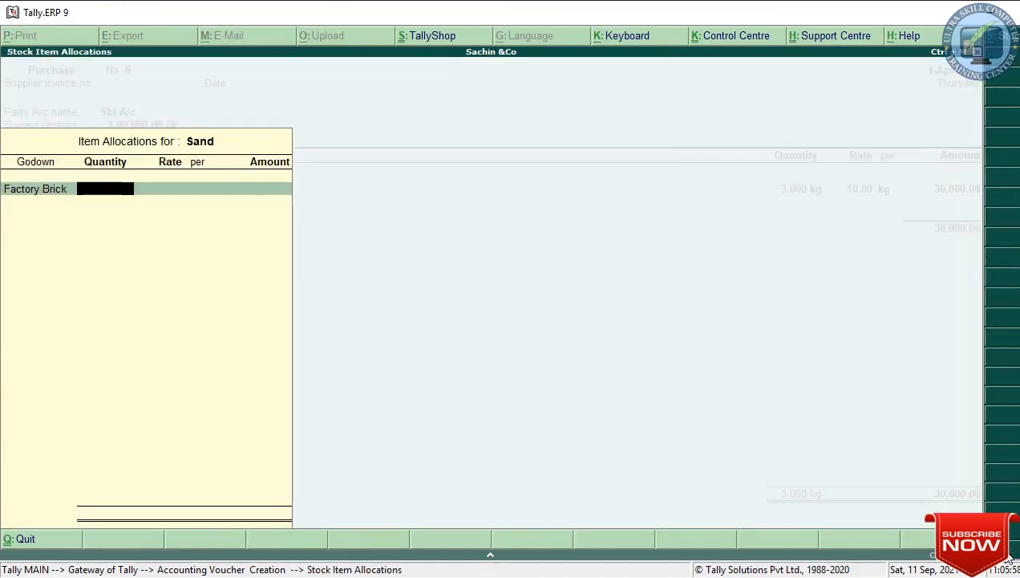
type("3000")
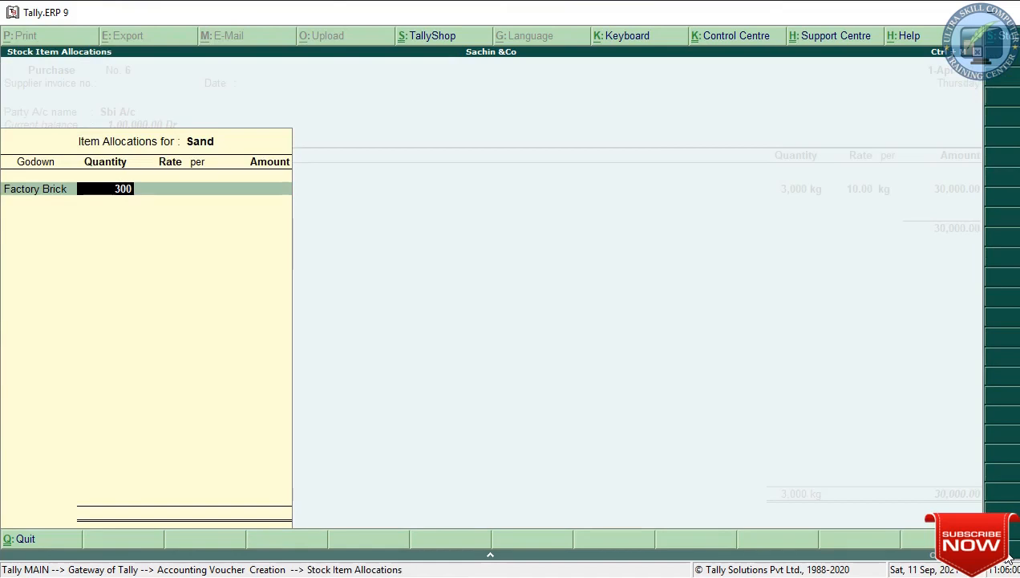
key("Return")
type("9")
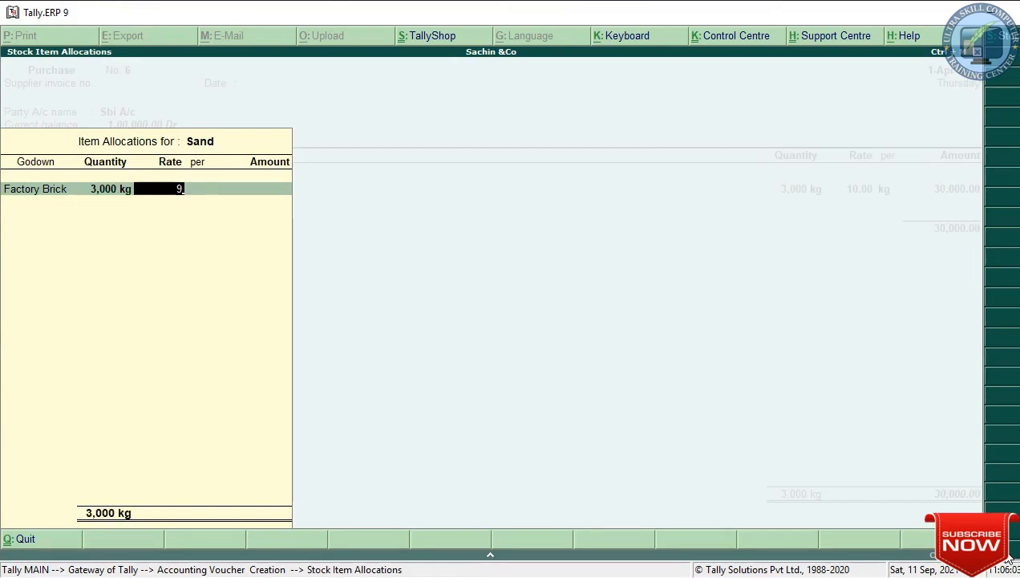
key("Return")
key("Return")
key("Return")
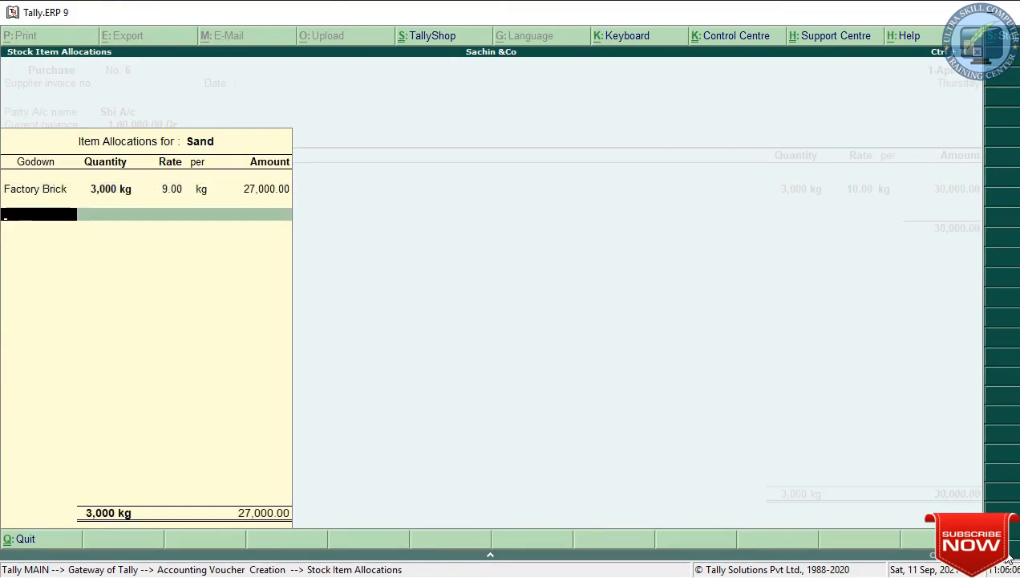
key("Return")
- Add Water to the purchase voucher, allocating 3,000 ltr to the Factory Brick godown at a rate of 4 per ltr
type("Wa")
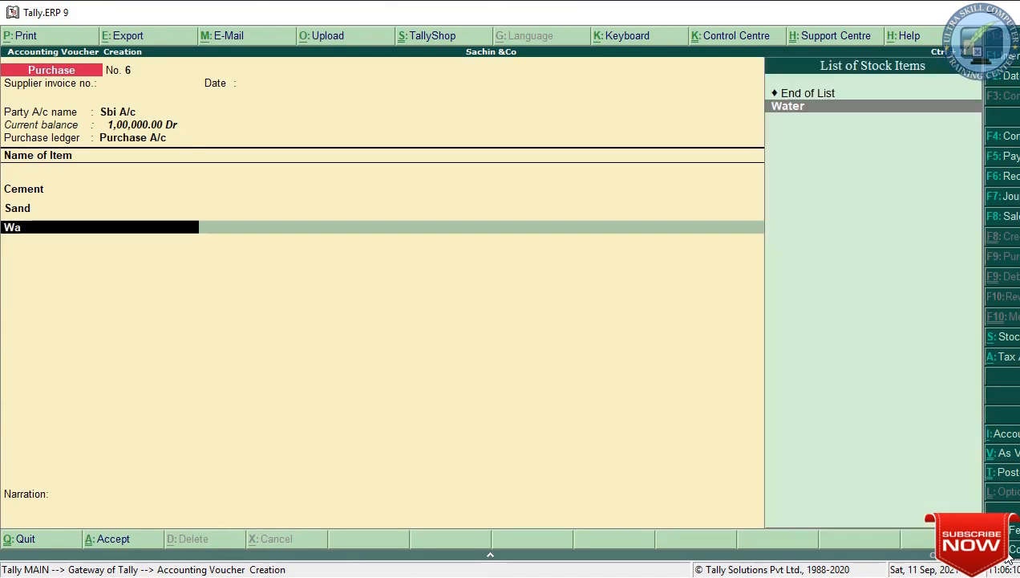
key("Return")
type("F")
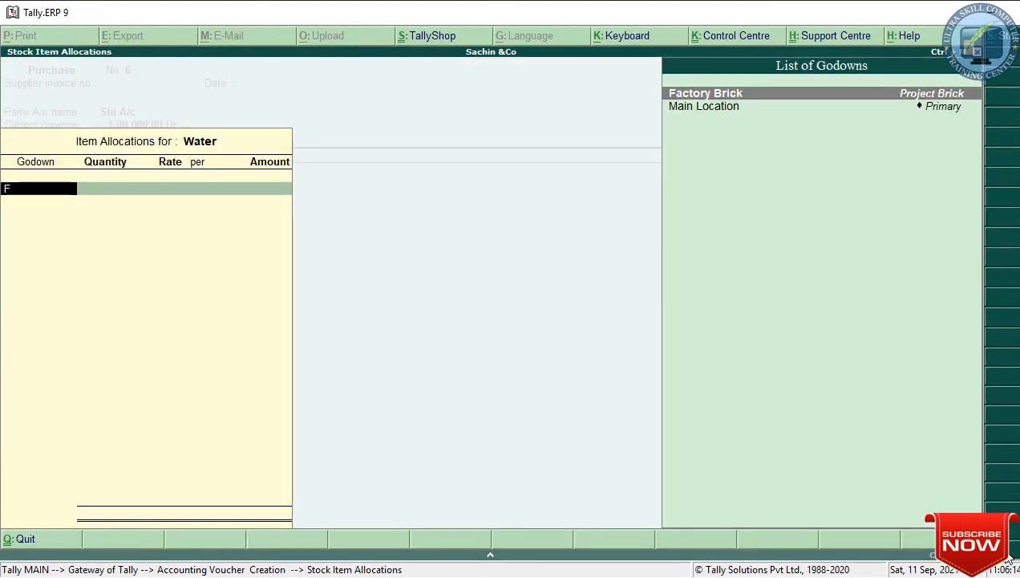
key("Return")
type("300")
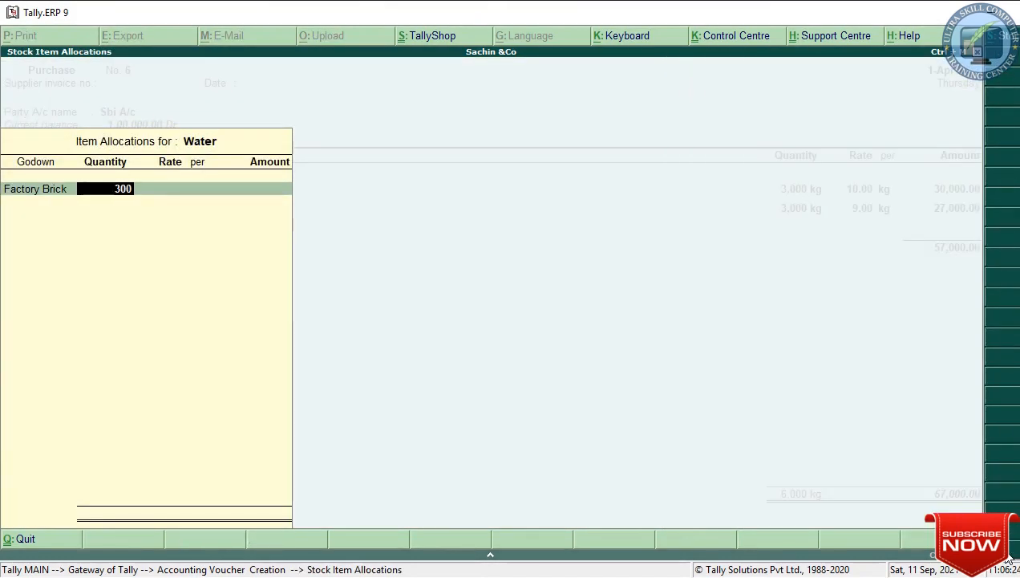
type("0")
key("Return")
type("4")
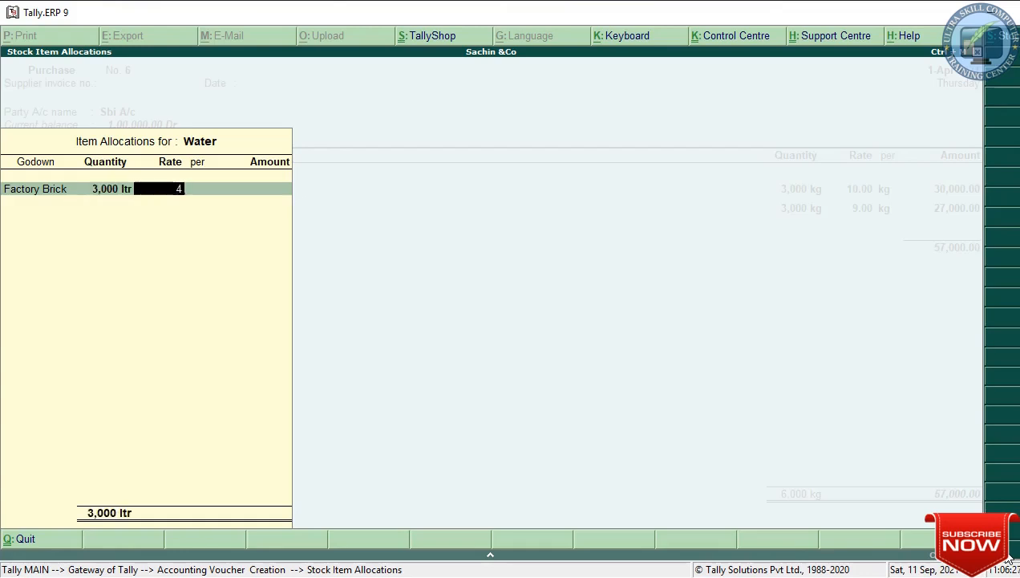
key("Return")
key("Return")
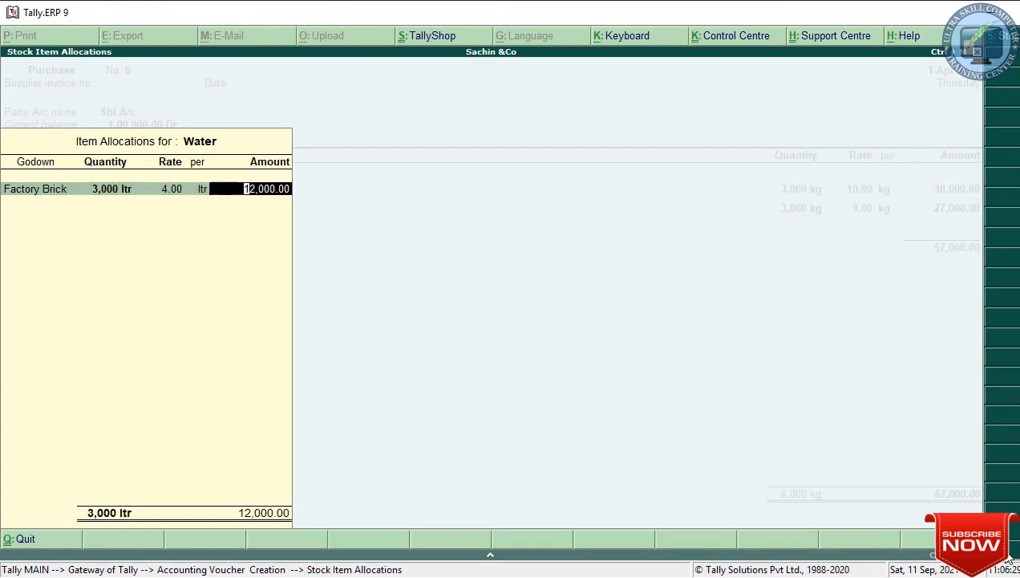
key("Return")
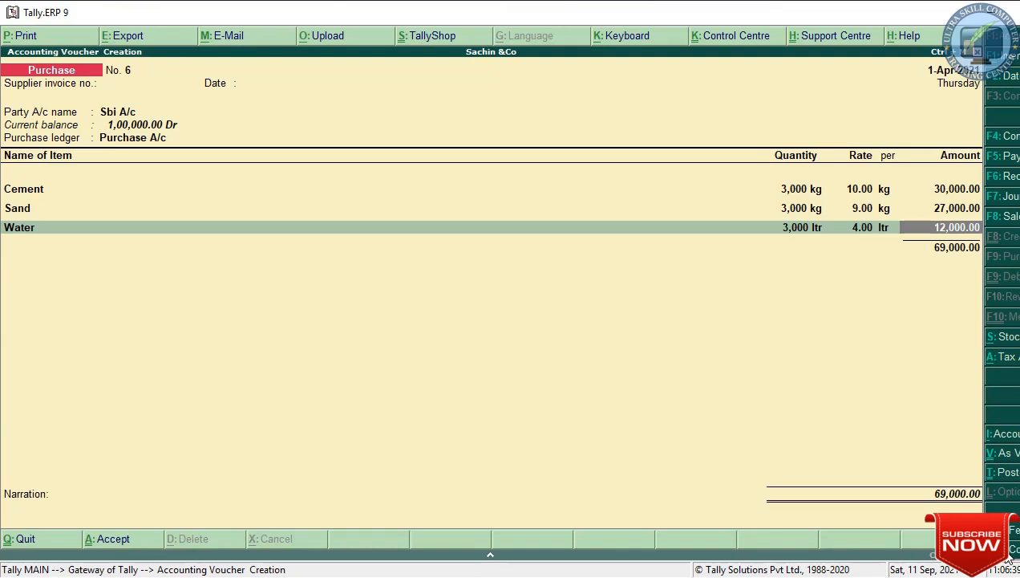
- End the item list, save the purchase voucher without a narration, and return to the Gateway of Tally
key("Return")
key("Return")
key("Return")
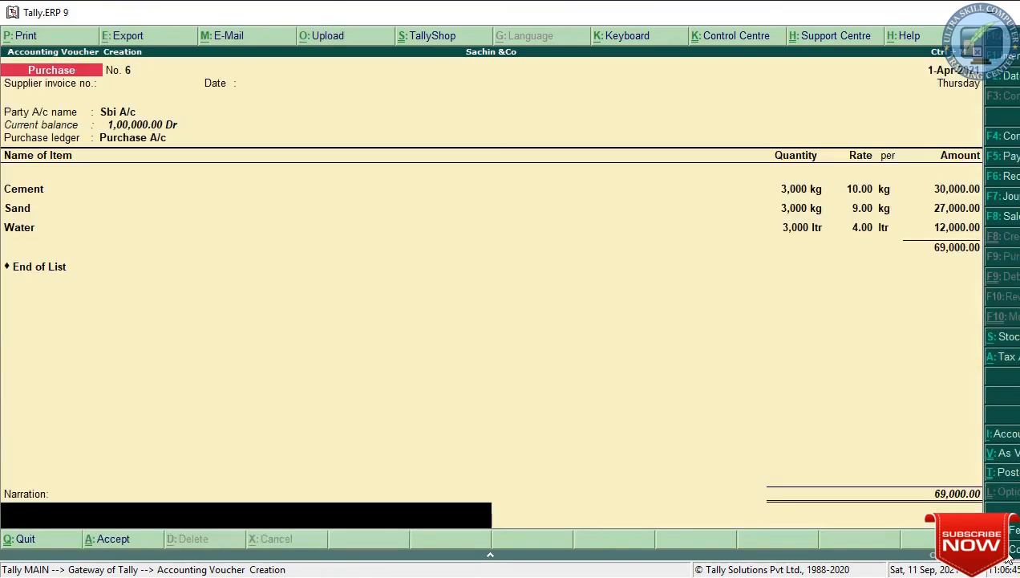
key("Return")
key("Return")
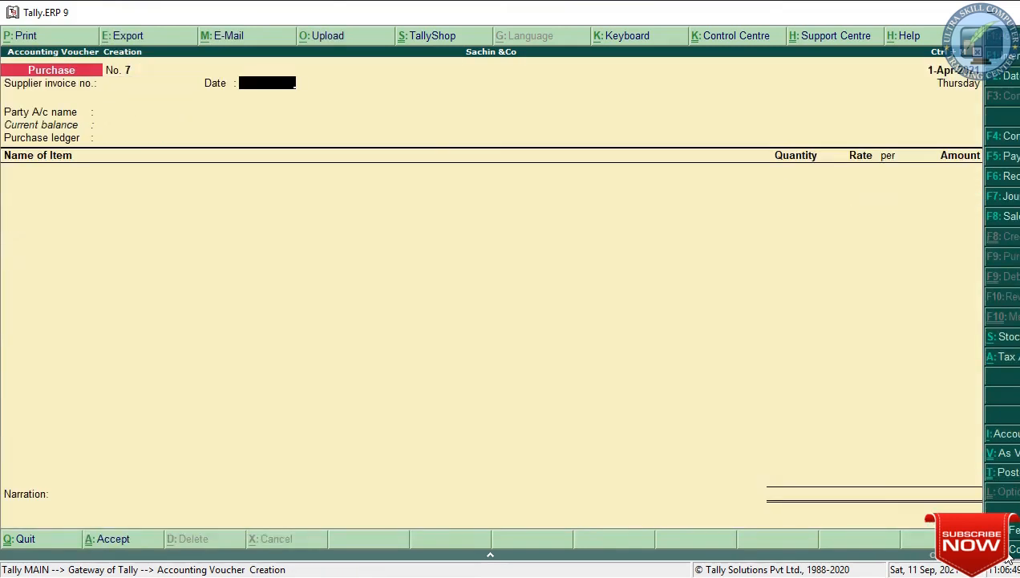
key("Escape")
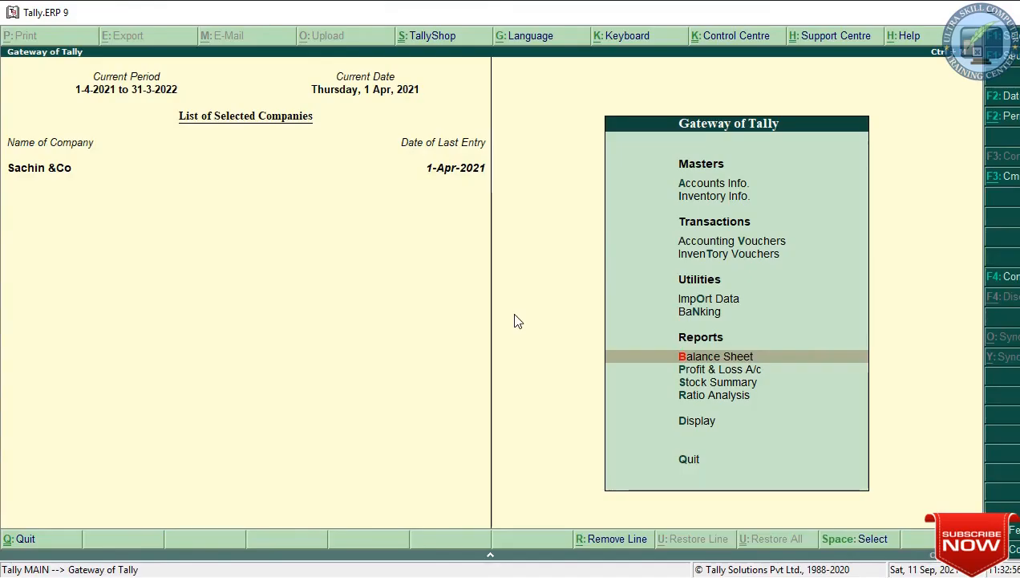
- Examine the closing quantities, rates and values of the Construction group's items in the Stock Summary, then return to the Gateway of Tally
key("Down")
key("Down")
key("Return")
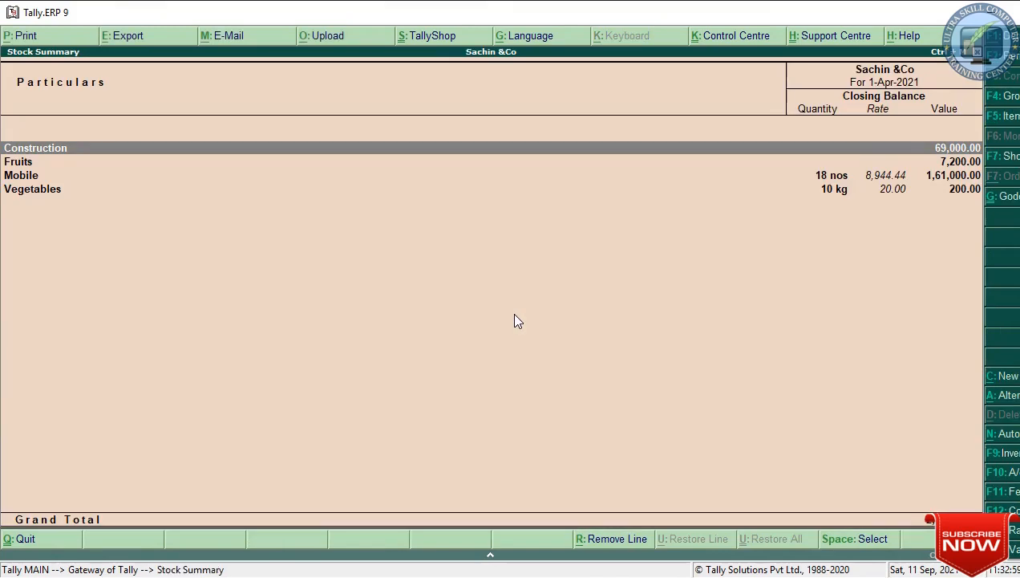
key("Return")
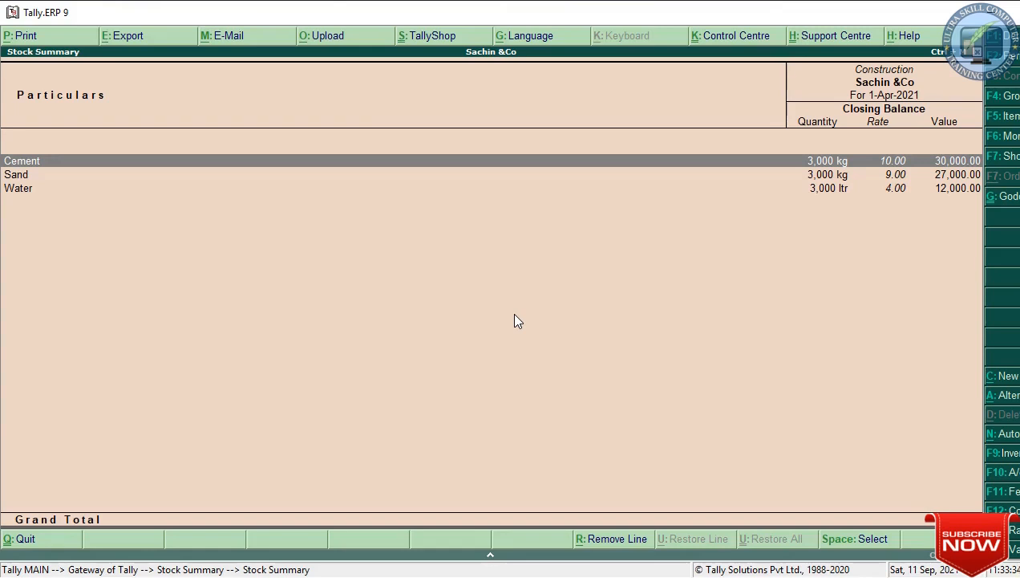
key("Escape")
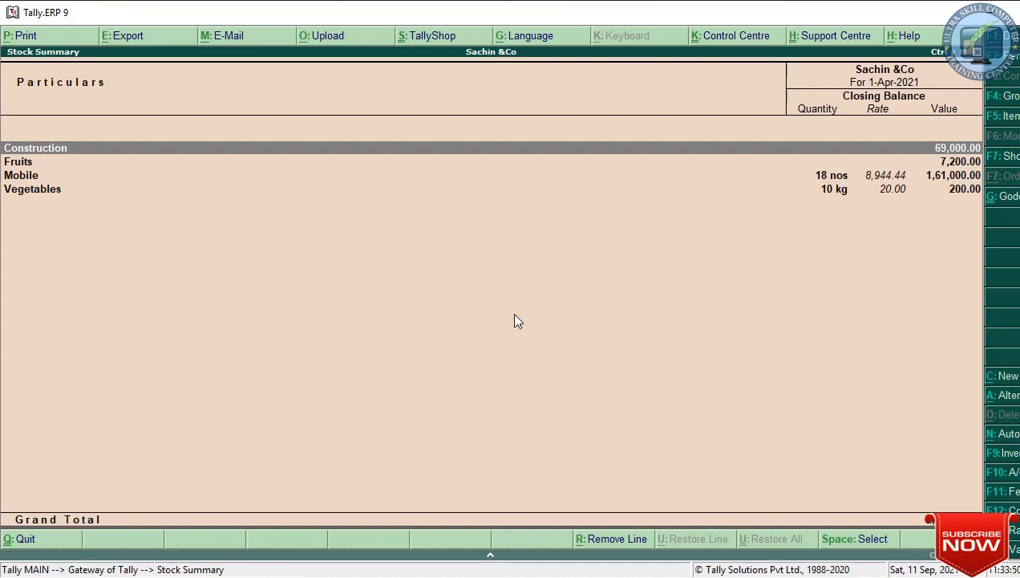
key("Return")
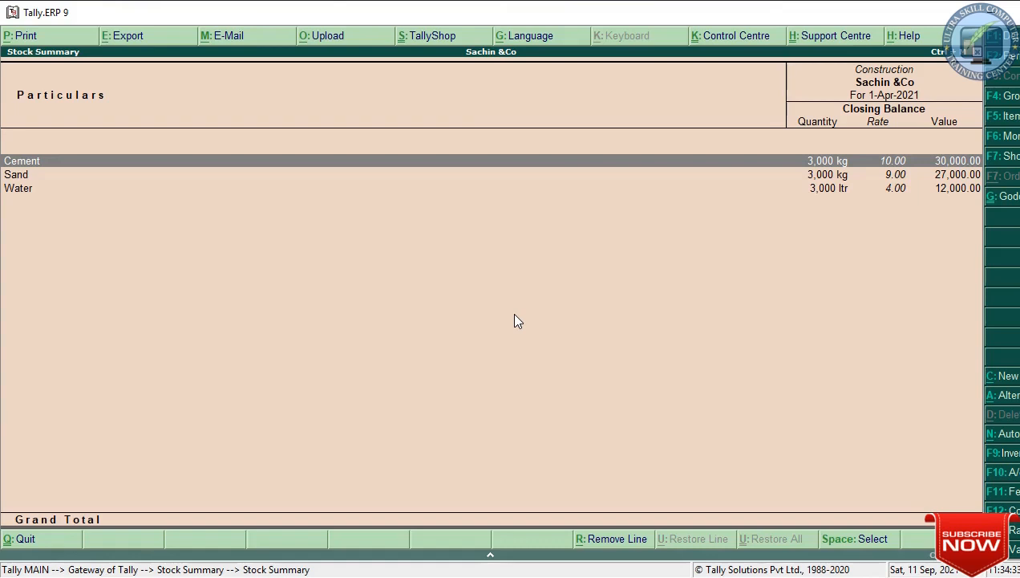
key("Escape")
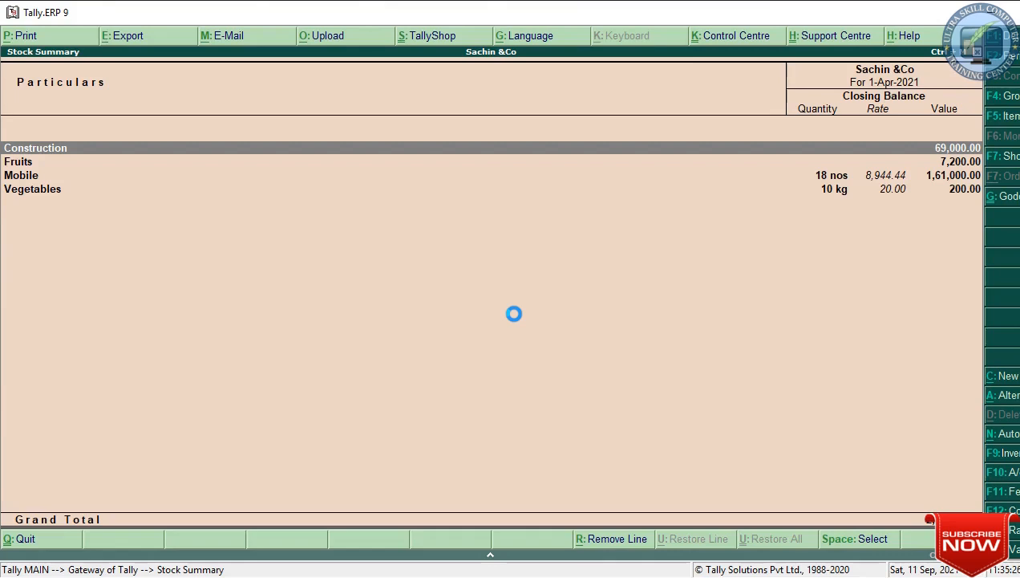
key("Escape")
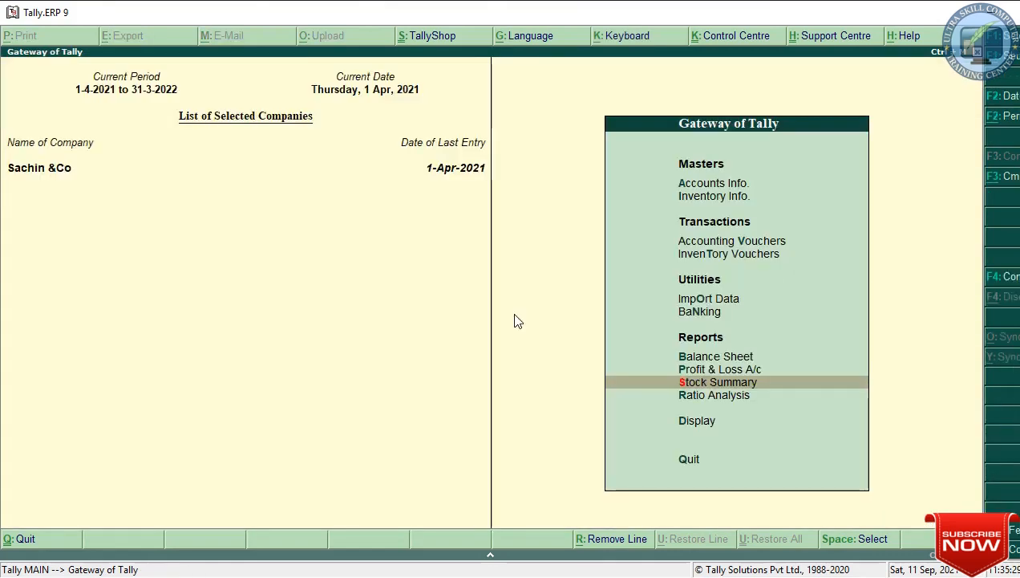
- Start a payment accounting voucher with Cash as the account
key("Up")
key("Up")
key("Up")
key("Up")
key("Up")
key("Up")
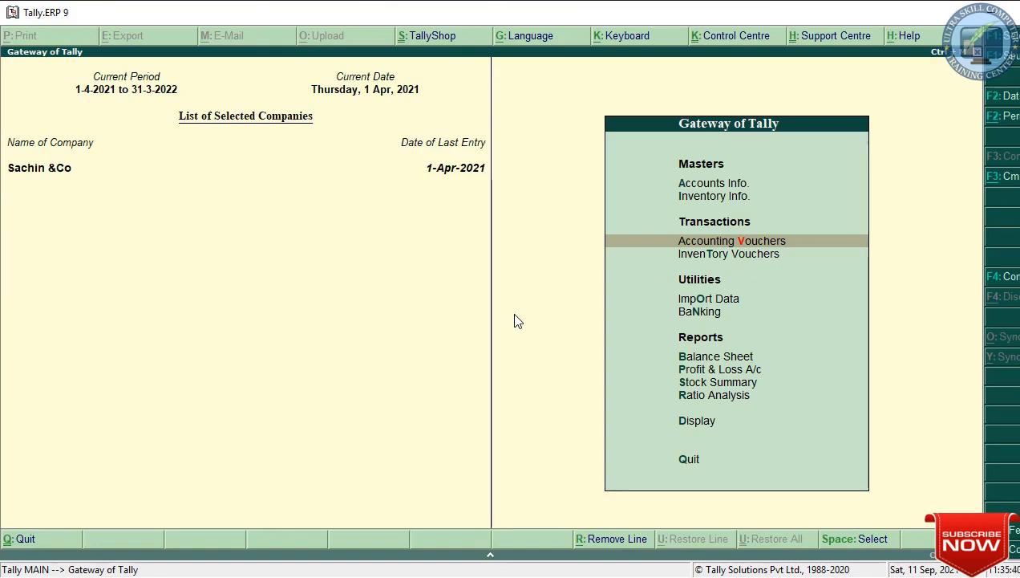
key("Return")
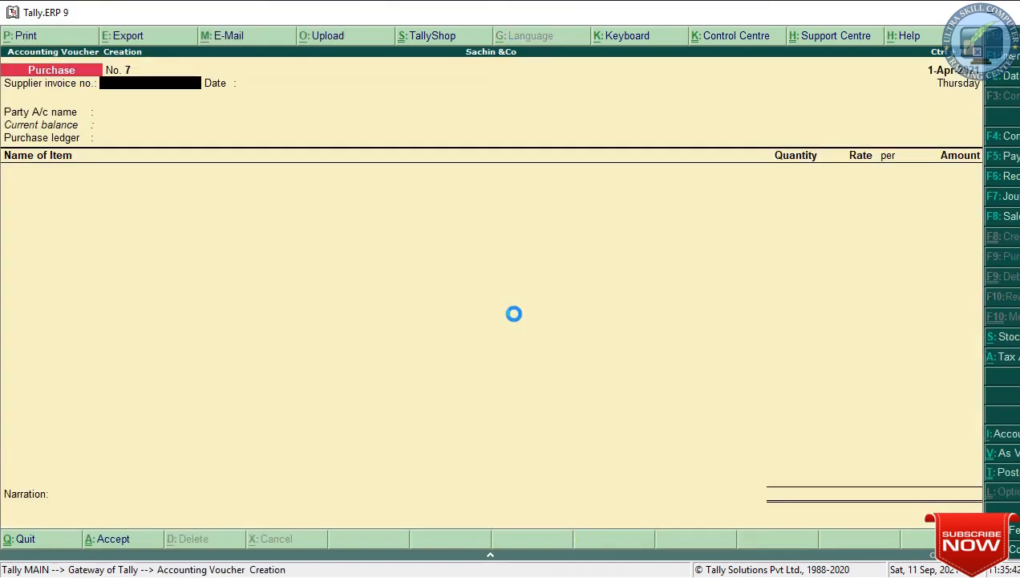
key("F5")
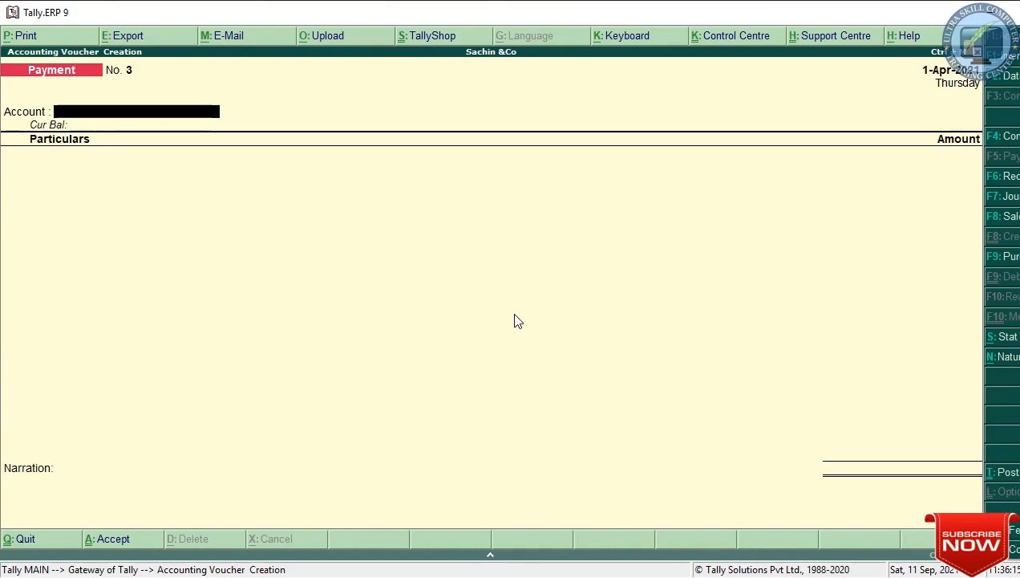
type("Ca")
key("Return")
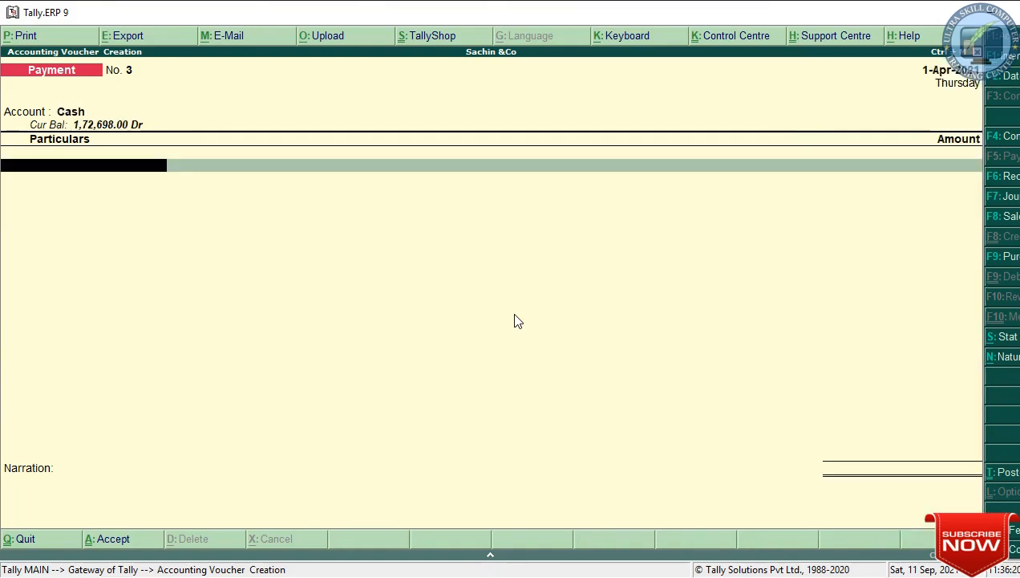
- Start a new ledger from the payment voucher's particulars, naming it Service Charges and placing it under Indirect Expenses
type("S")
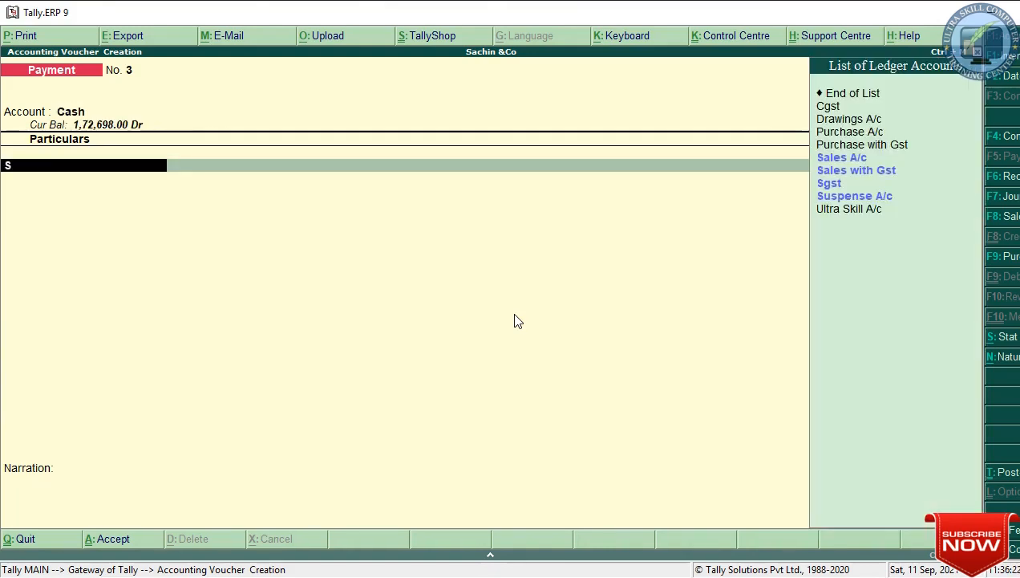
key("BackSpace")
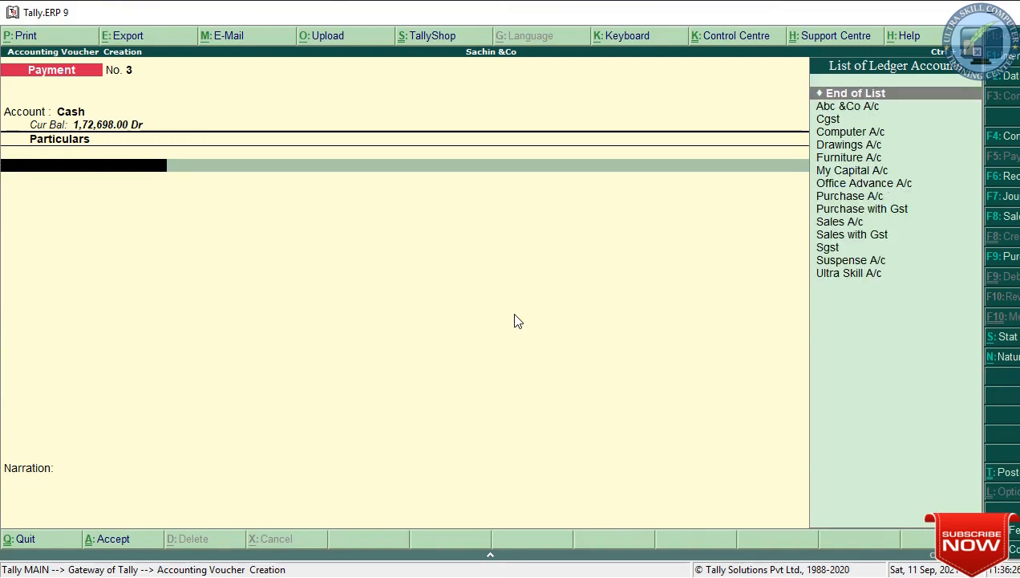
key("alt+c")
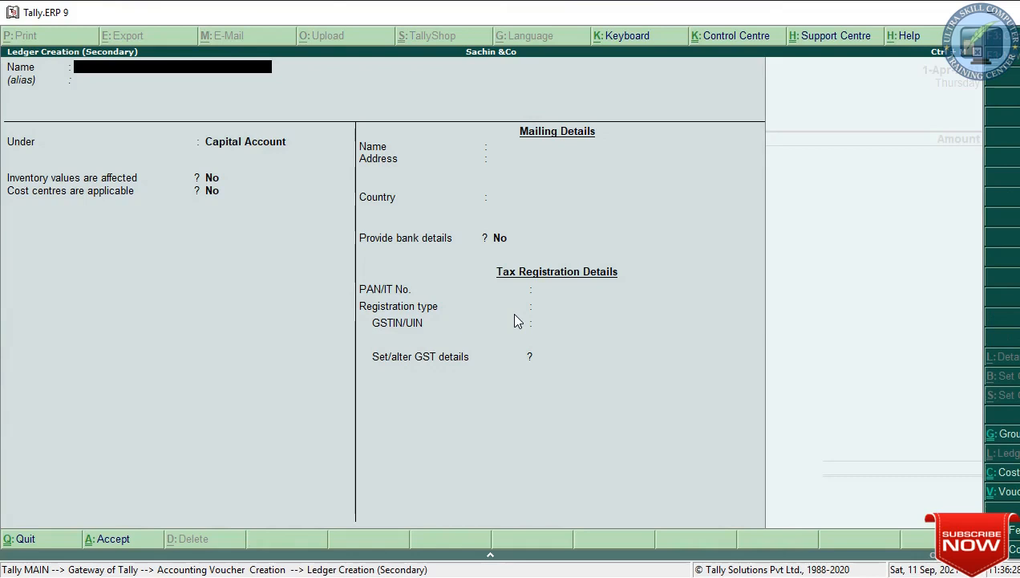
type("Service Charges")
key("Return")
key("Return")
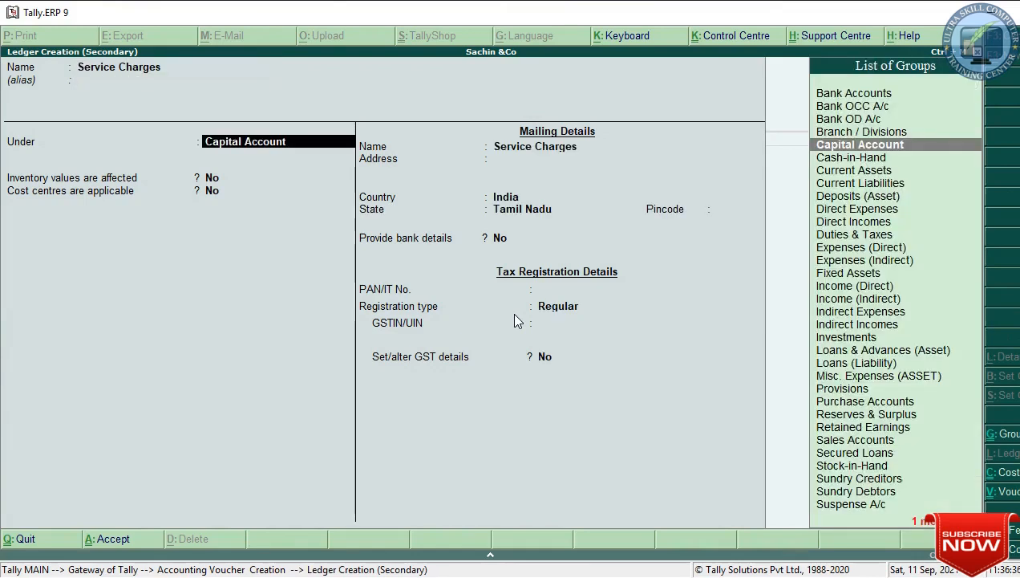
key("Down")
key("Down")
key("Down")
key("Down")
key("Down")
key("Down")
key("Down")
key("Down")
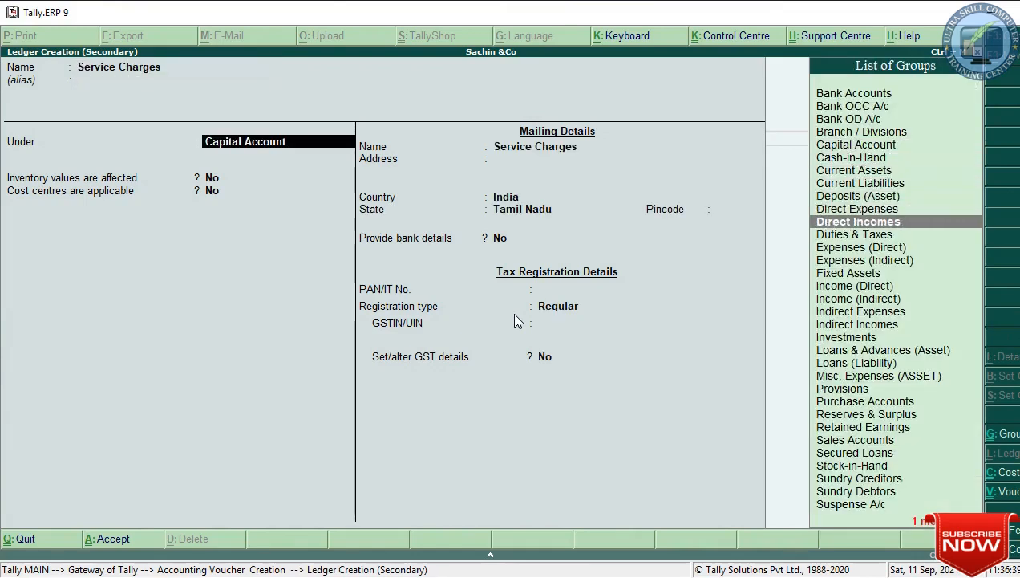
key("Down")
key("Down")
key("Down")
key("Down")
key("Down")
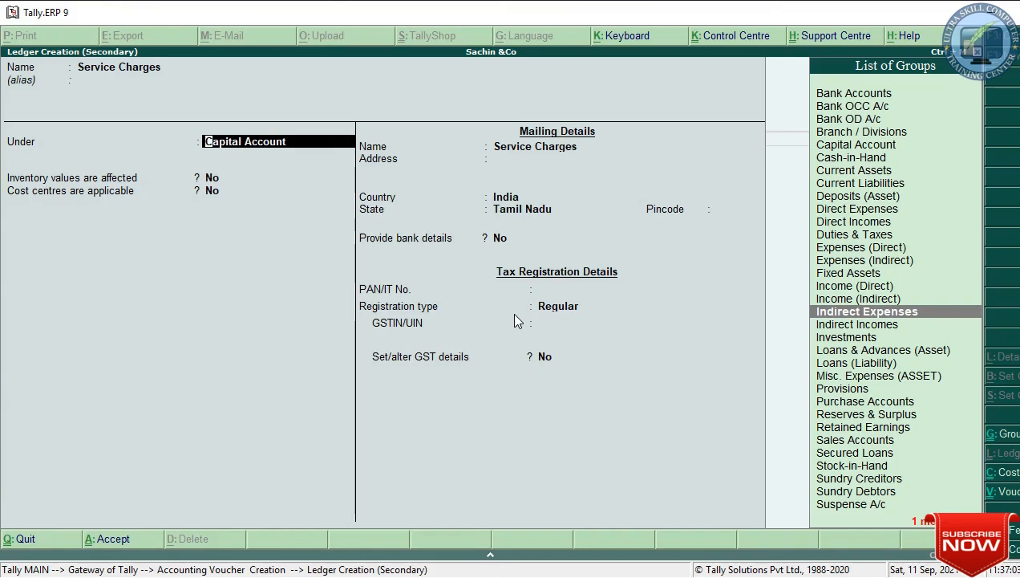
key("Return")
- Set GST and assessable value inclusion to Not Applicable for Service Charges, and save the ledger into the payment voucher
key("Return")
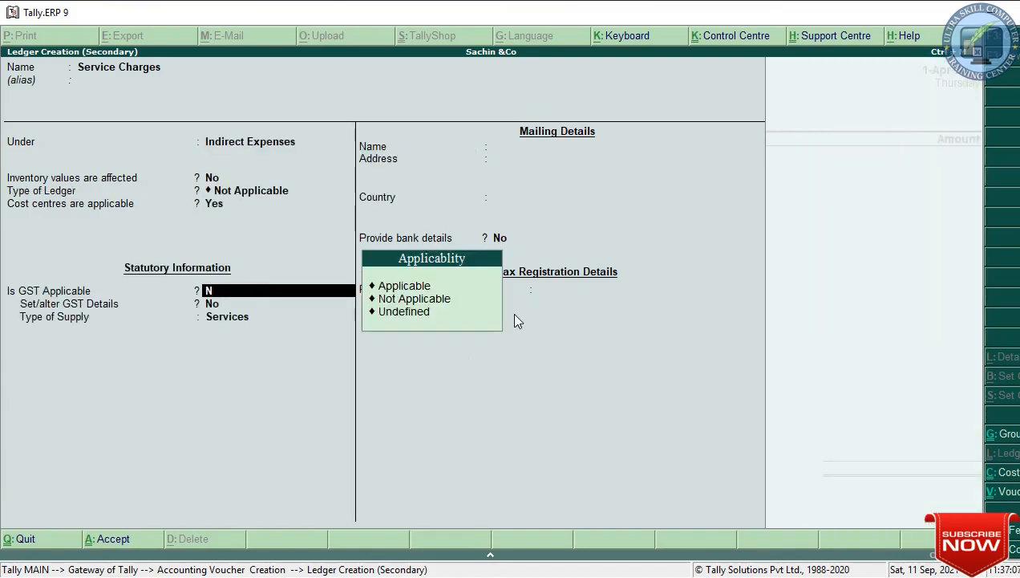
key("Down")
key("Return")
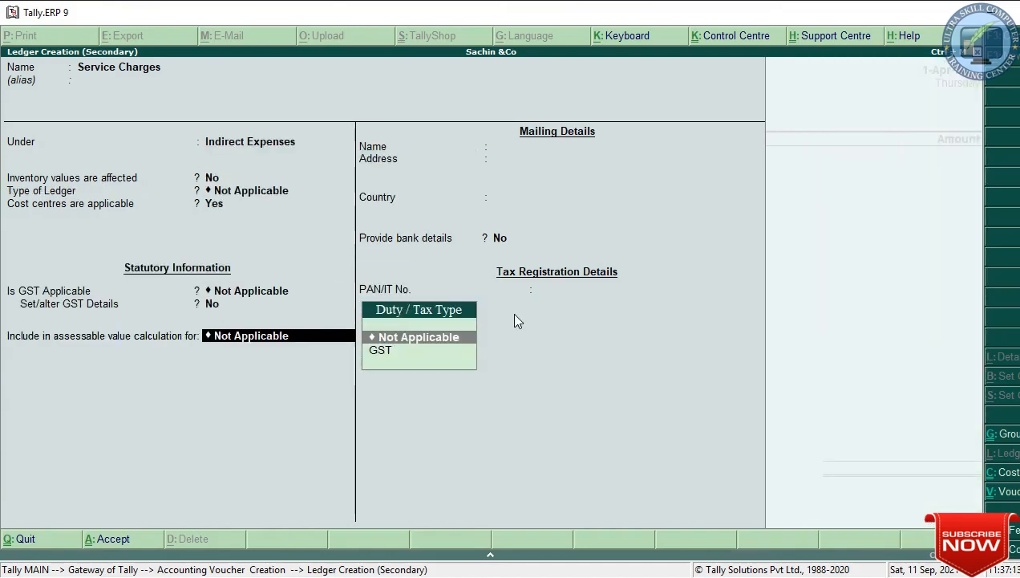
key("Return")
key("ctrl+a")
key("Return")
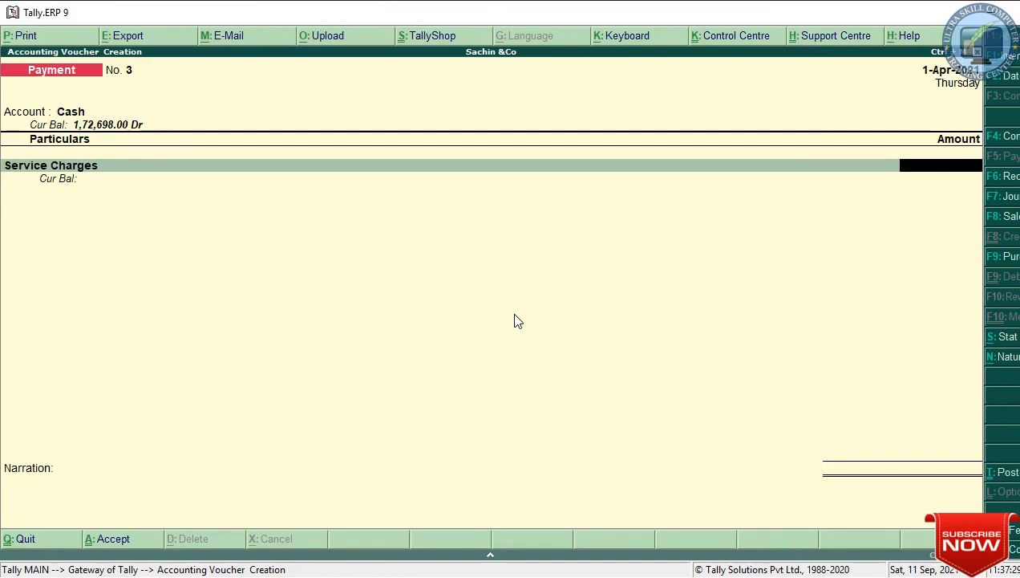
- Calculate the Service Charges amount as 46000*20% and allocate the full 9,200 to the Project Brick cost centre
key("ctrl+n")
type("46000")
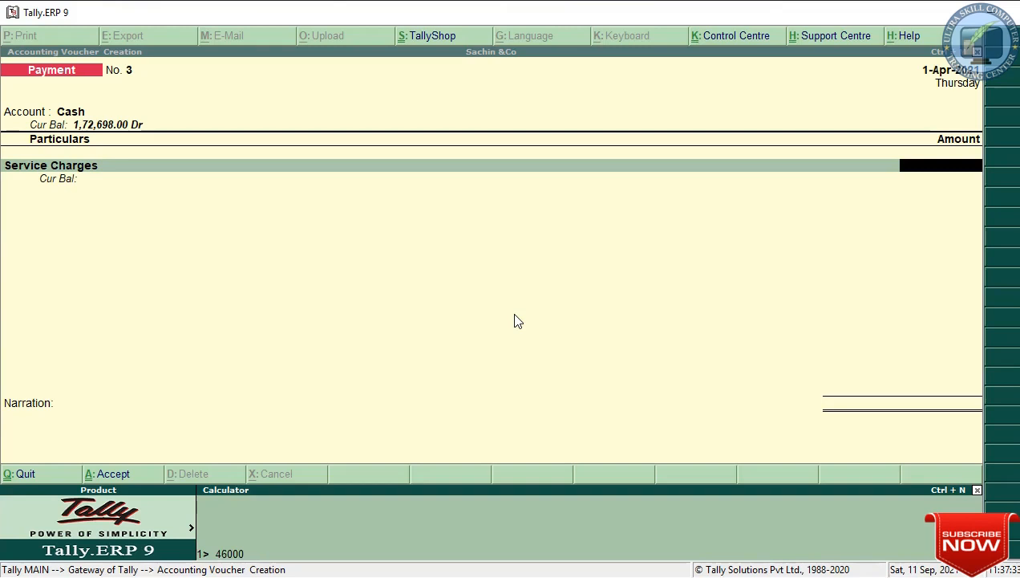
type("*20%")
key("Return")
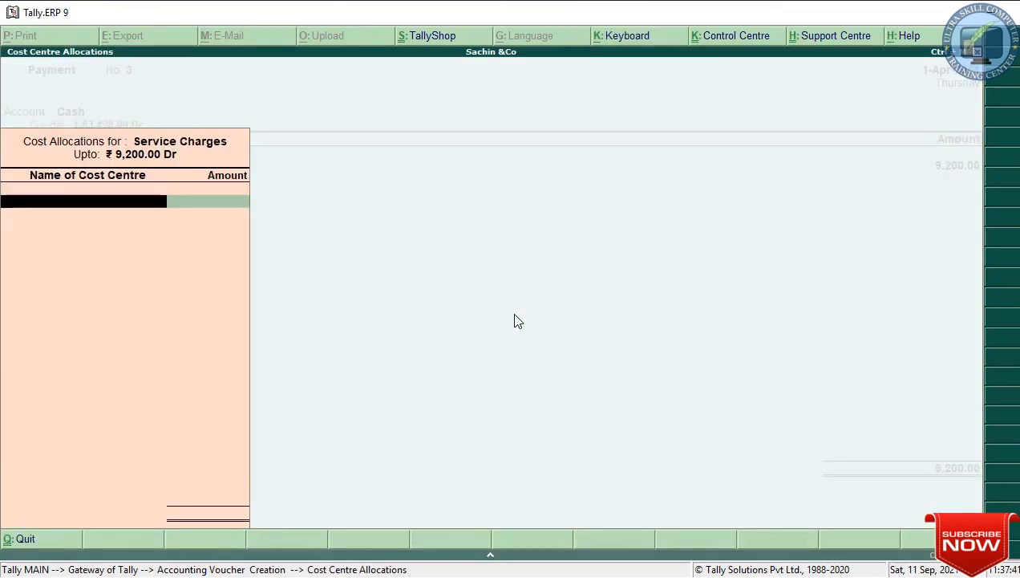
type("P")
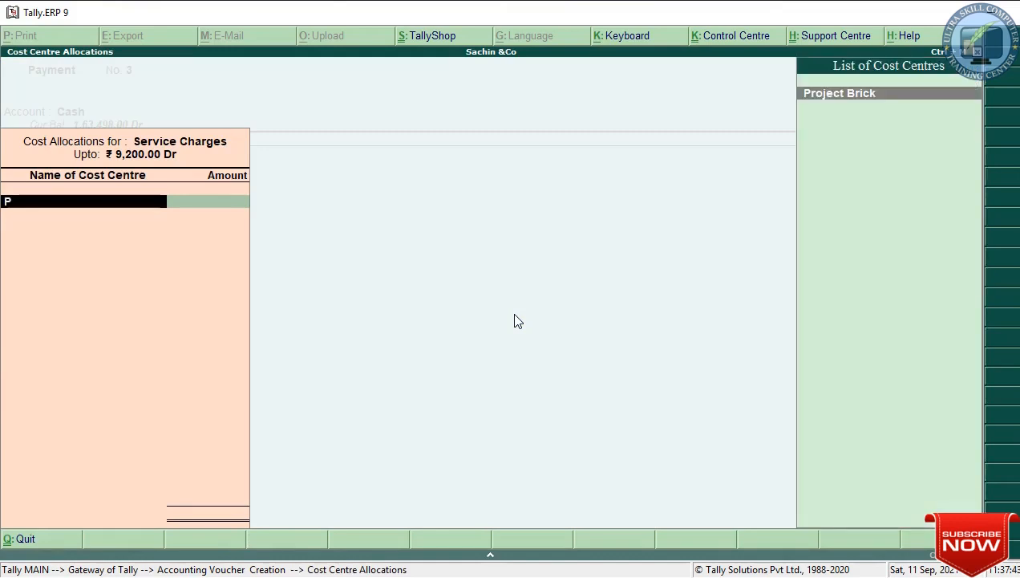
key("Return")
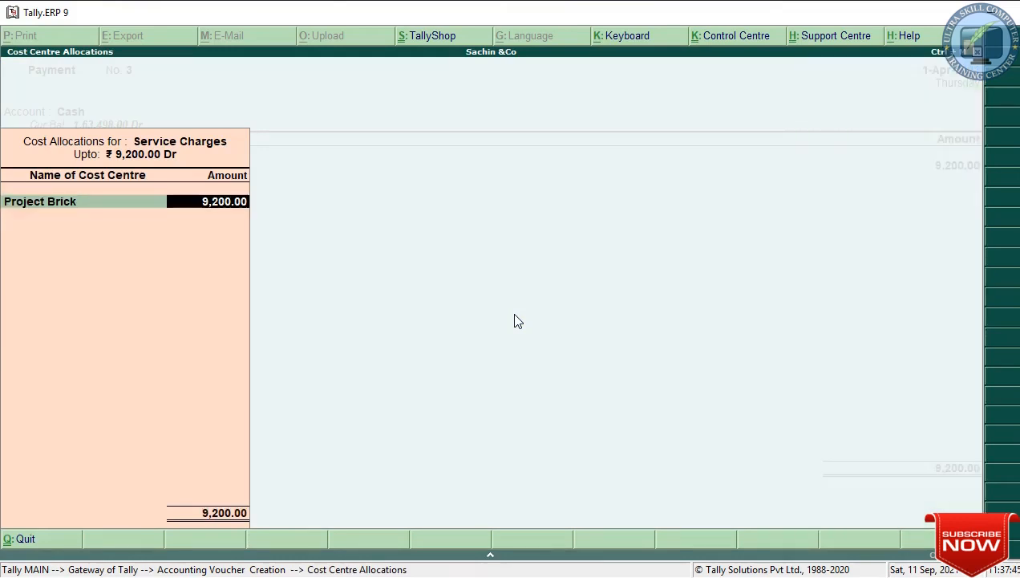
key("Return")
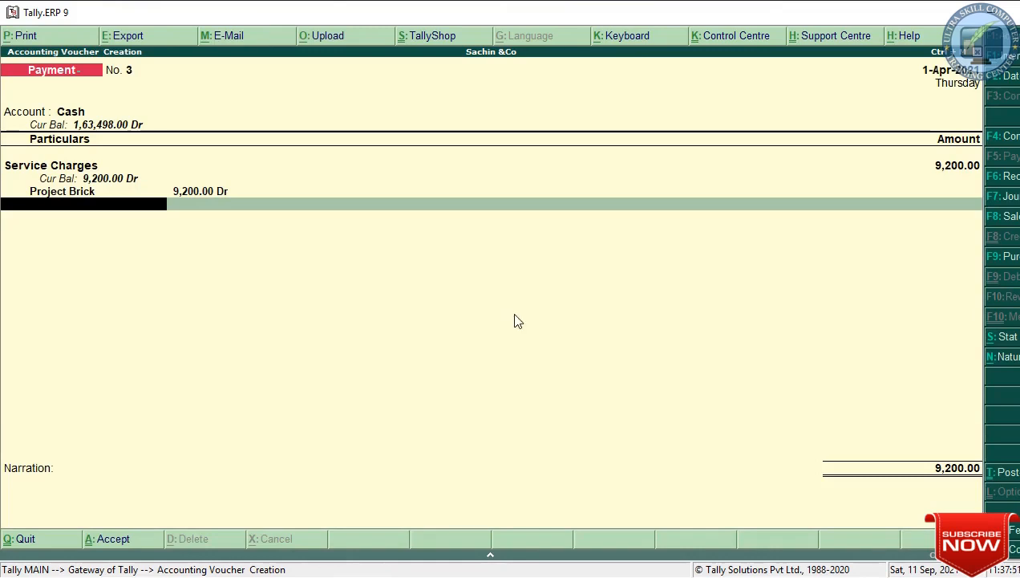
- Create a Travelling Exp ledger under Indirect Expenses with cost centres applicable and GST Not Applicable, and use it as the second payment line
key("alt+c")
type("Travelling Exp")
key("Return")
key("Return")
key("Return")
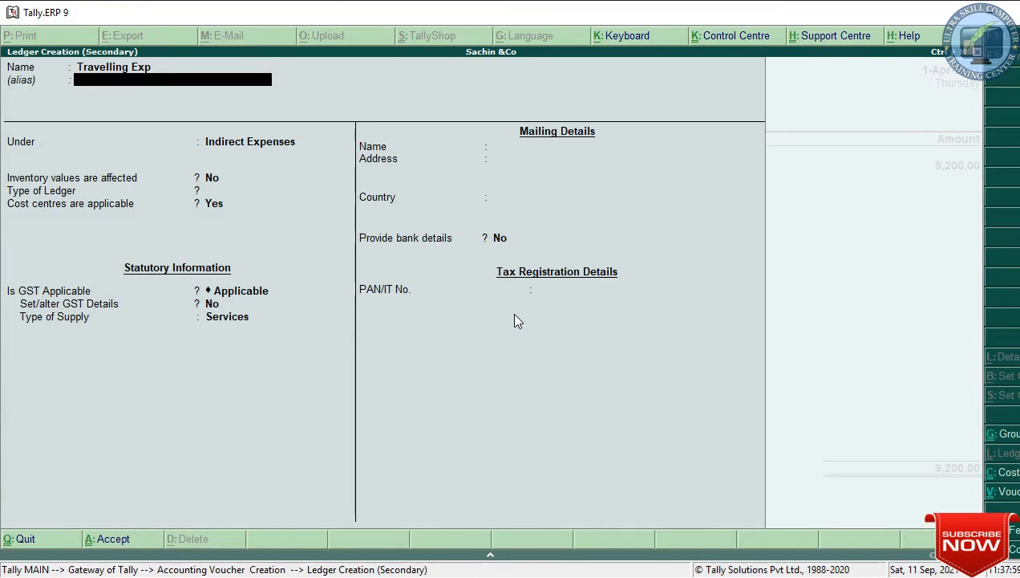
key("Return")
key("Return")
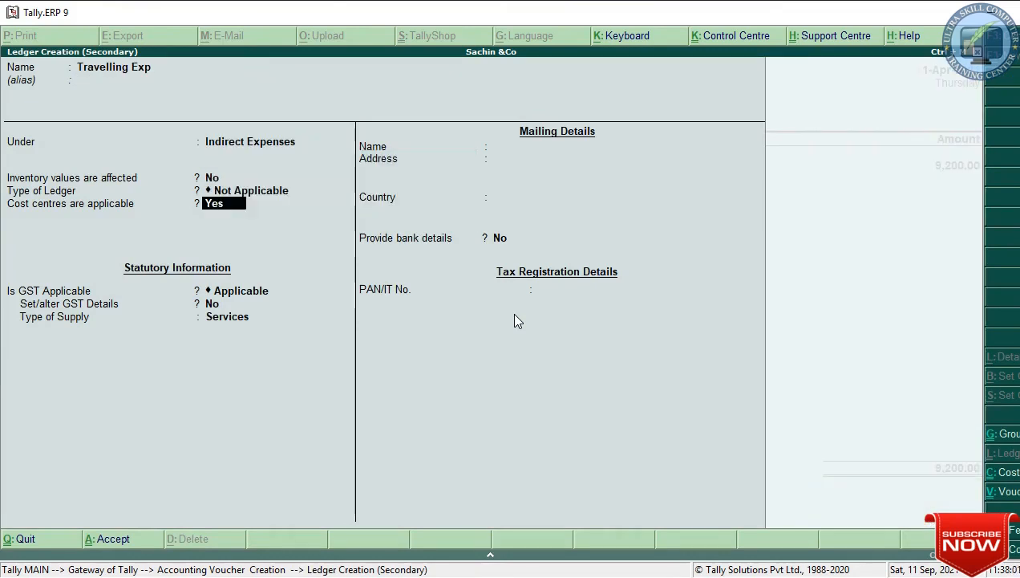
key("Return")
type("N")
key("Return")
key("Return")
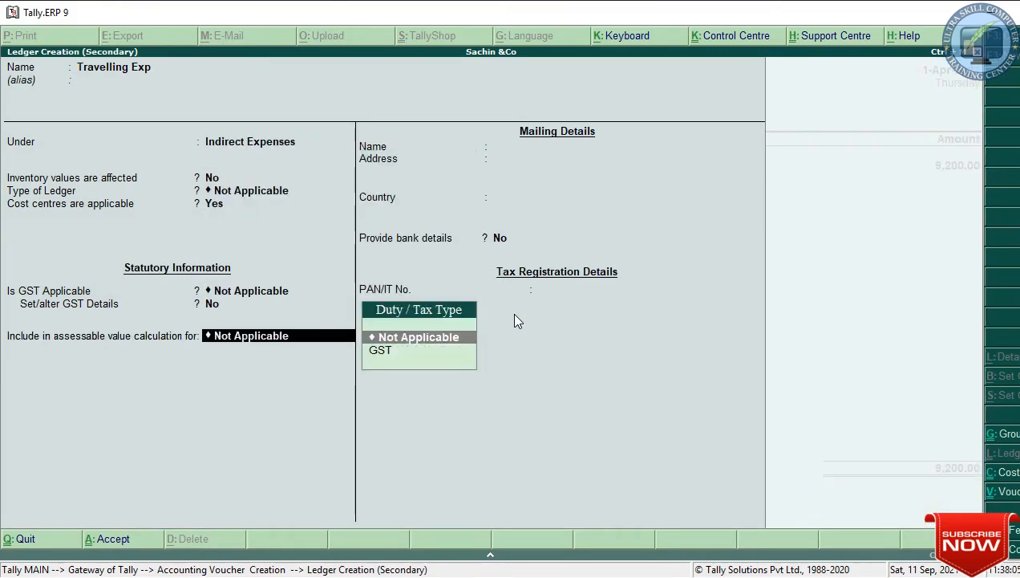
key("Return")
key("Return")
key("Return")
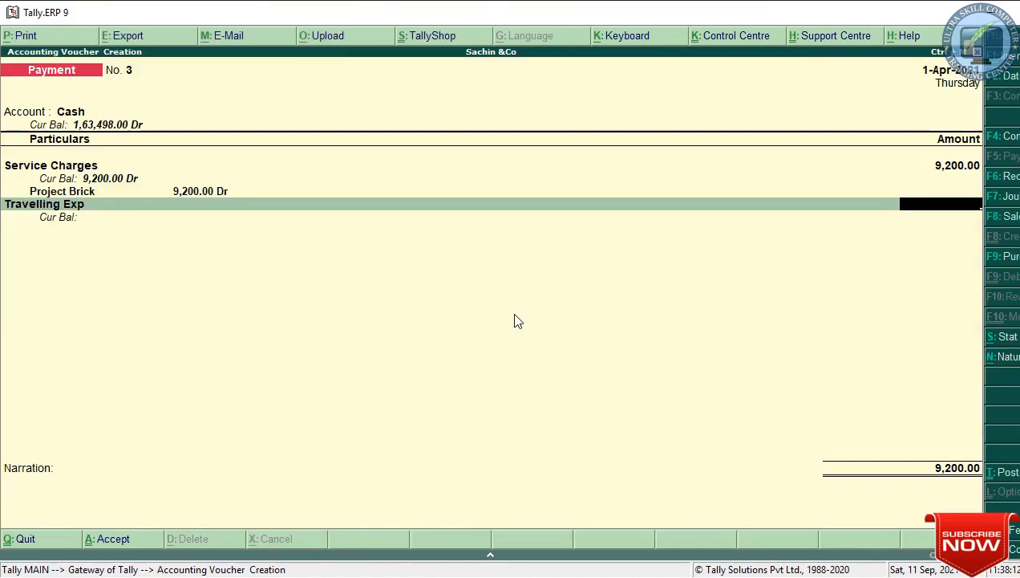
- Calculate the Travelling Exp amount as 46000*15% and allocate the full 6,900 to the Project Brick cost centre
key("ctrl+n")
type("46000")
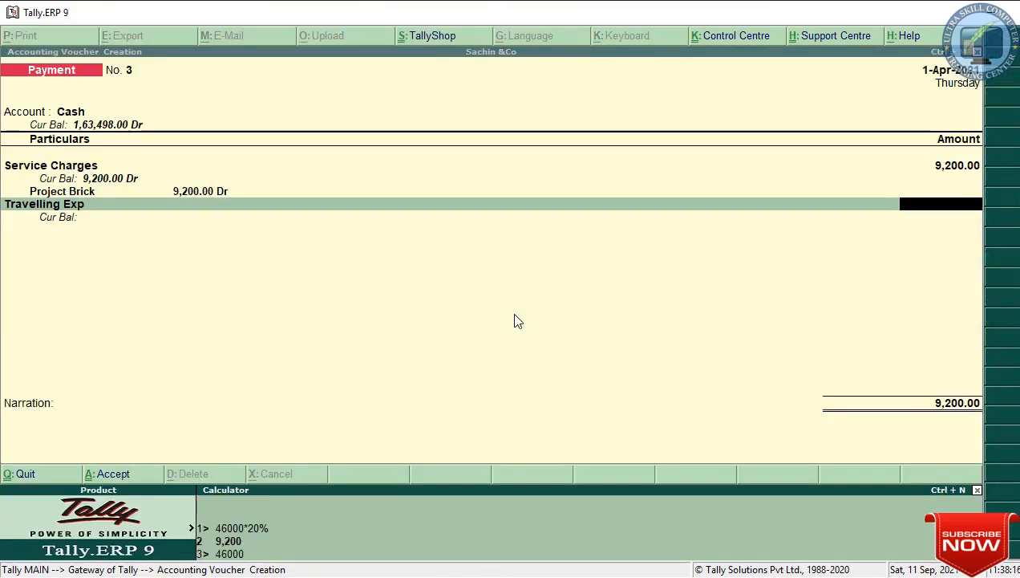
type("*15%")
key("Return")
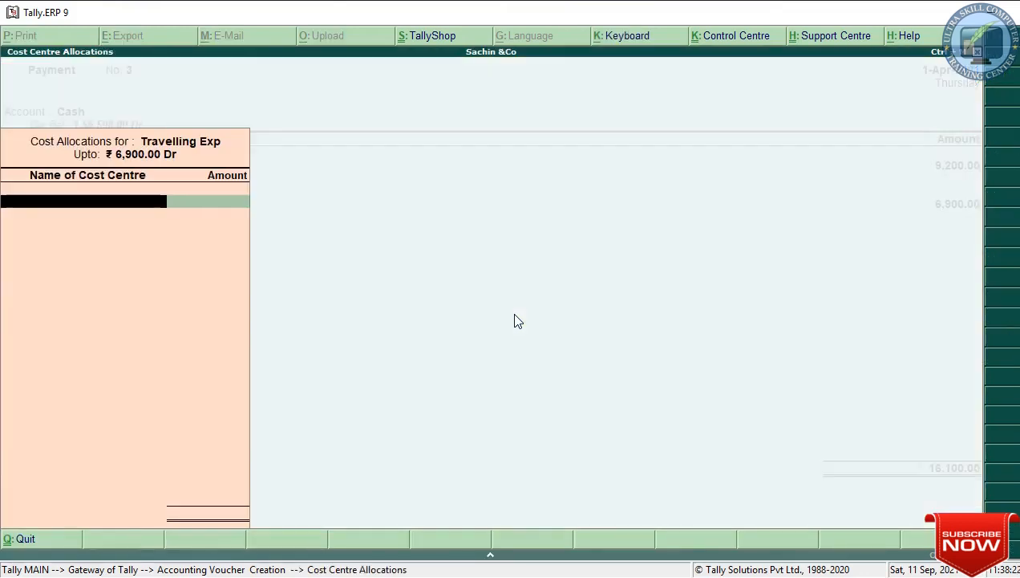
type("P")
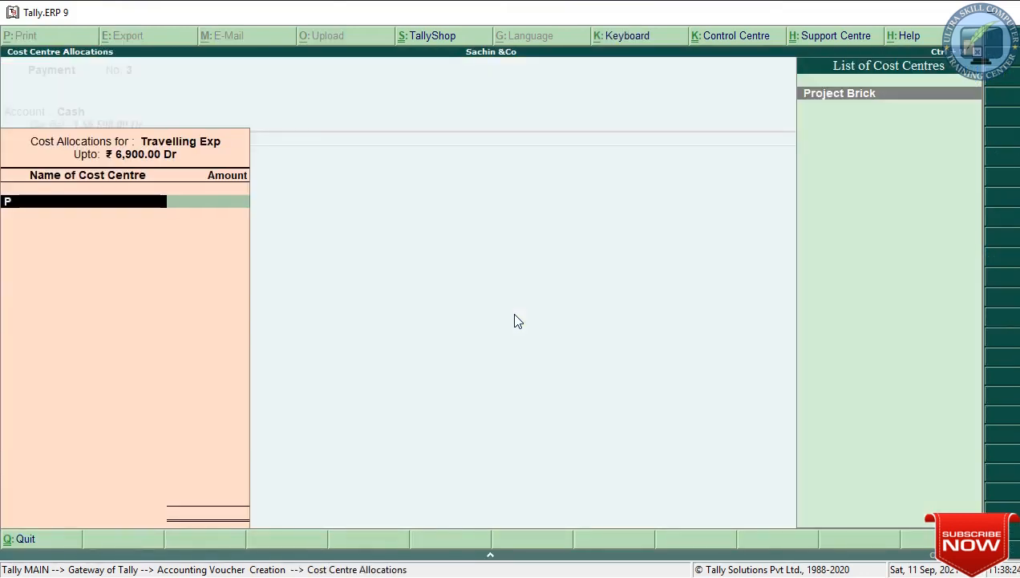
key("Return")
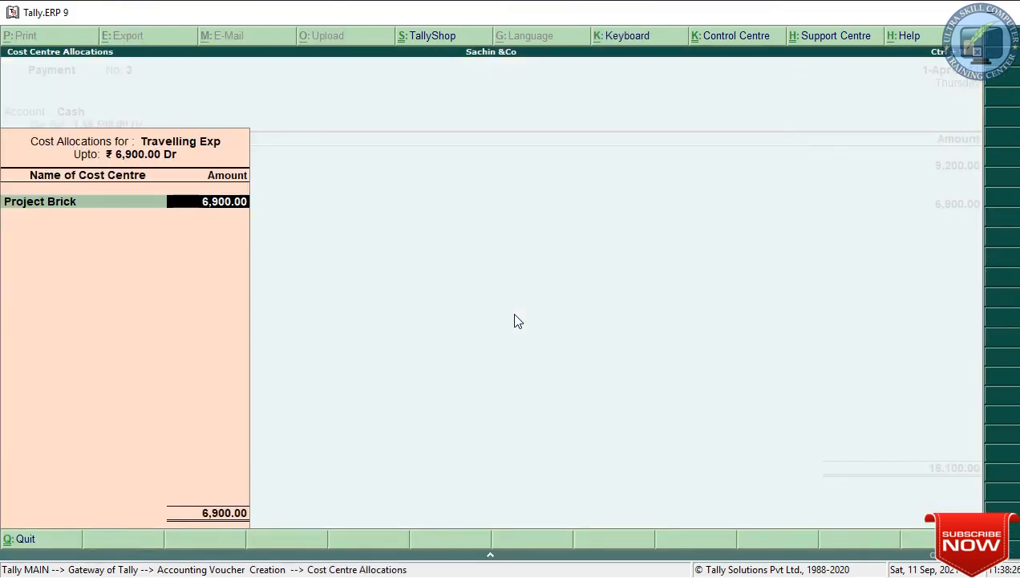
key("Return")
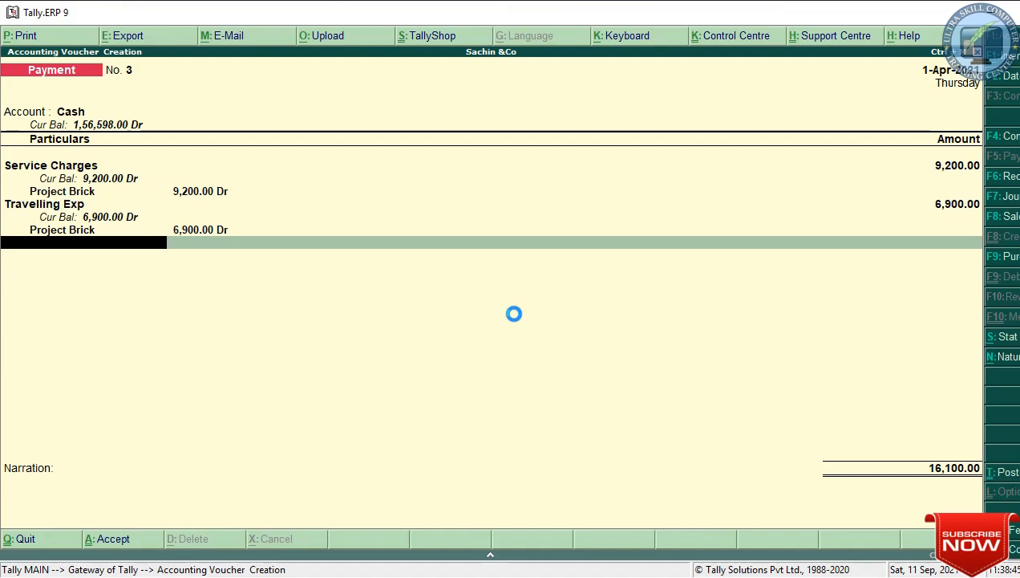
- Save the payment voucher without further lines or a narration, and return to the Gateway of Tally
key("Return")
key("Return")
key("Return")
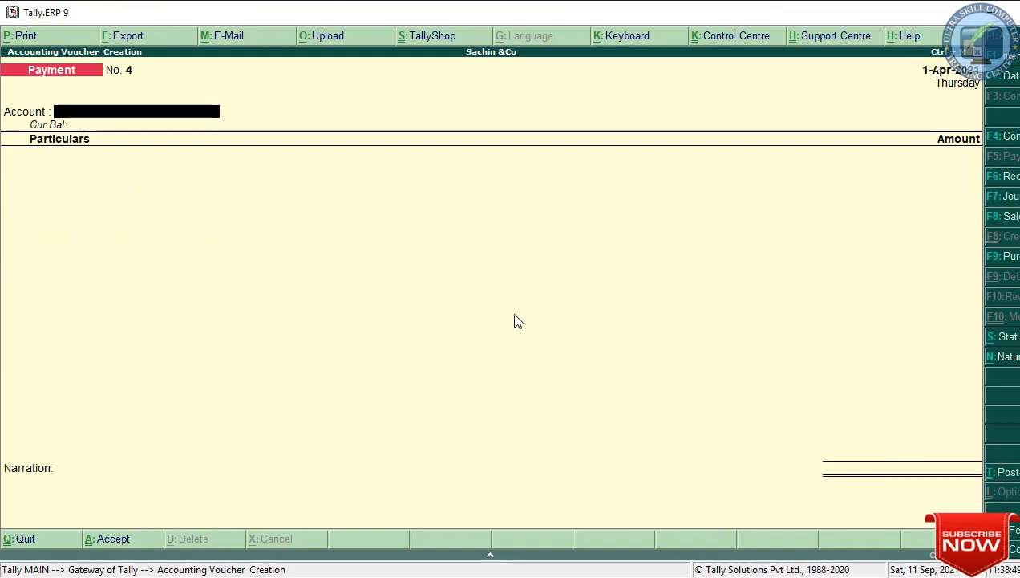
key("Escape")
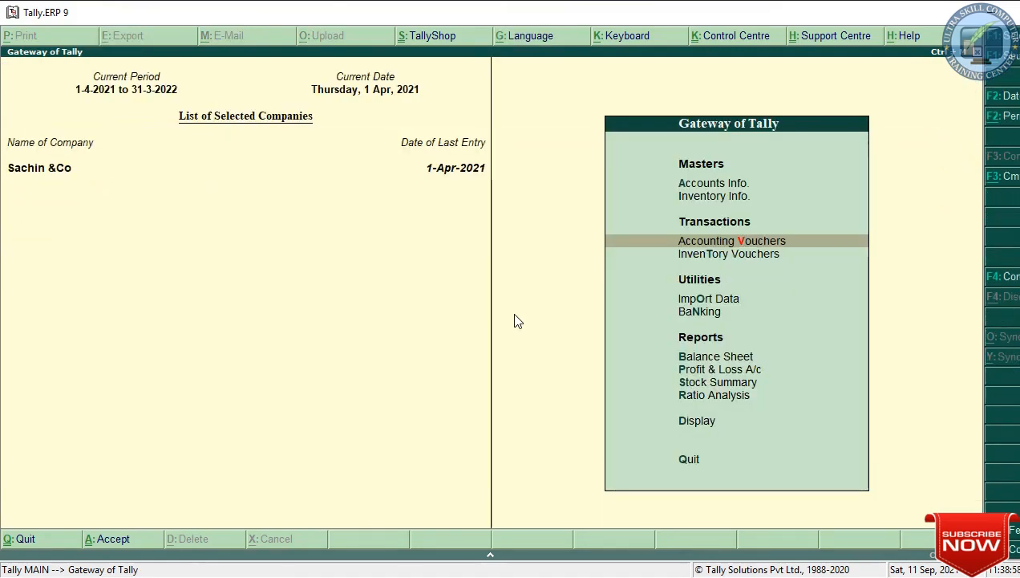
- Start a new inventory voucher and change its voucher type to Manufacture
key("Down")
key("Return")
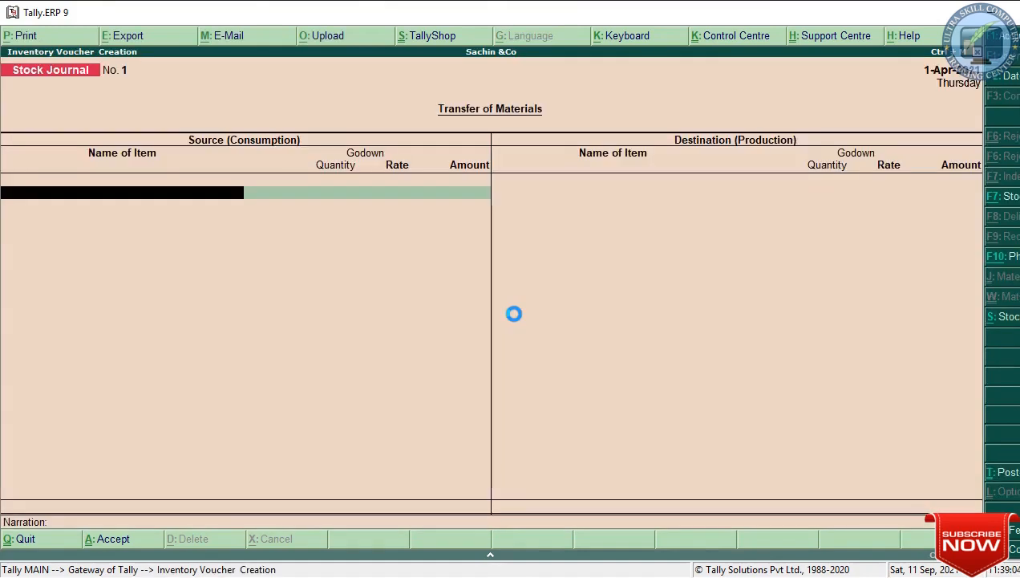
key("F7")
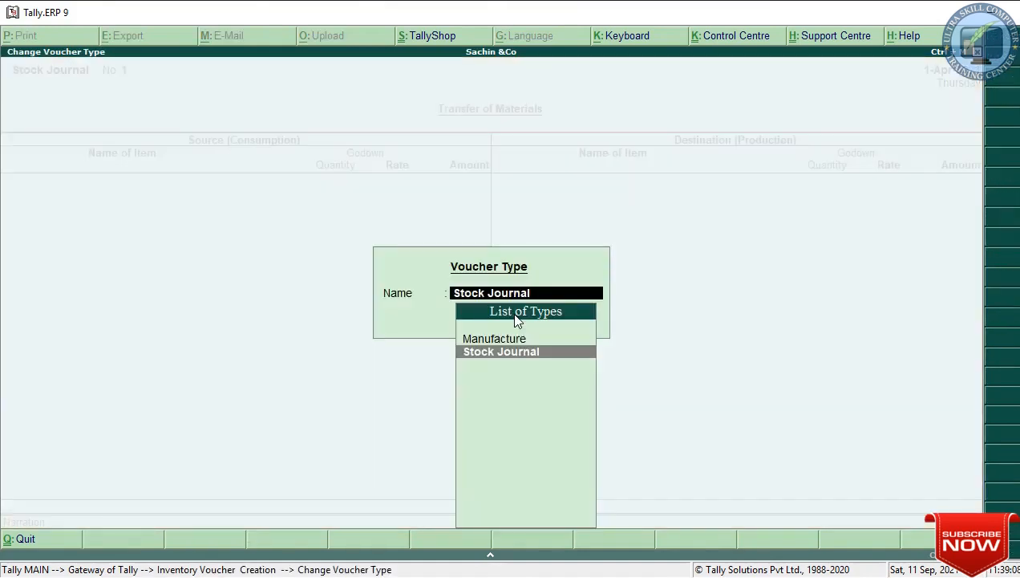
key("Up")
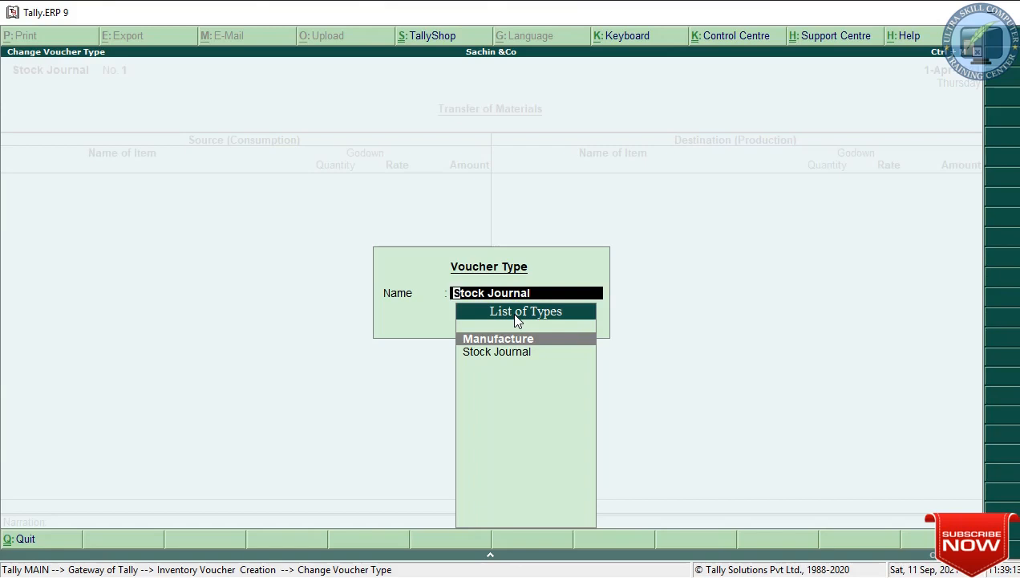
key("Return")
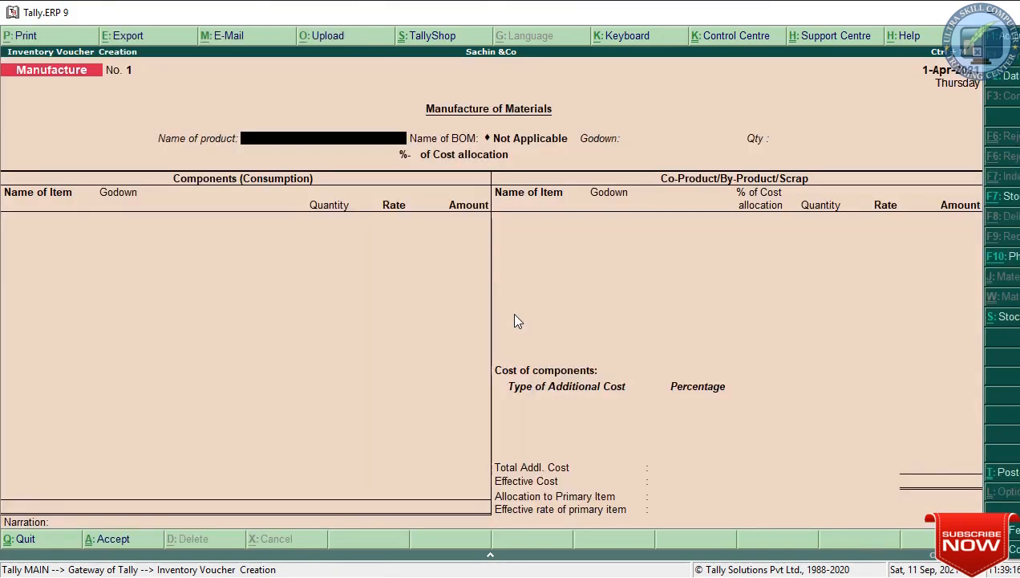
- Set the manufactured product to Brick with the Normal Brick BOM, in the Factory Brick godown, with a quantity of 2,000 nos
type("B")
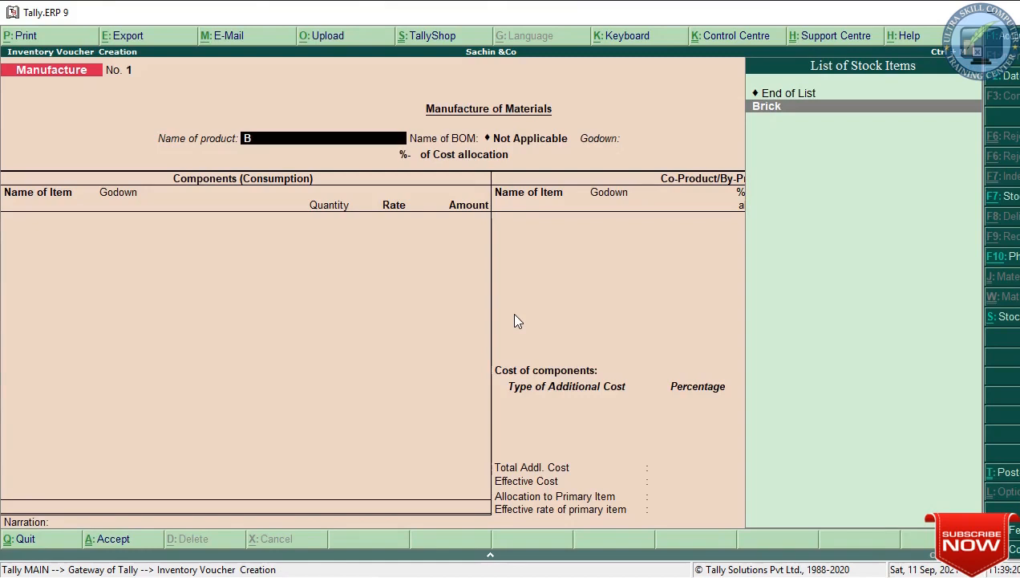
key("Return")
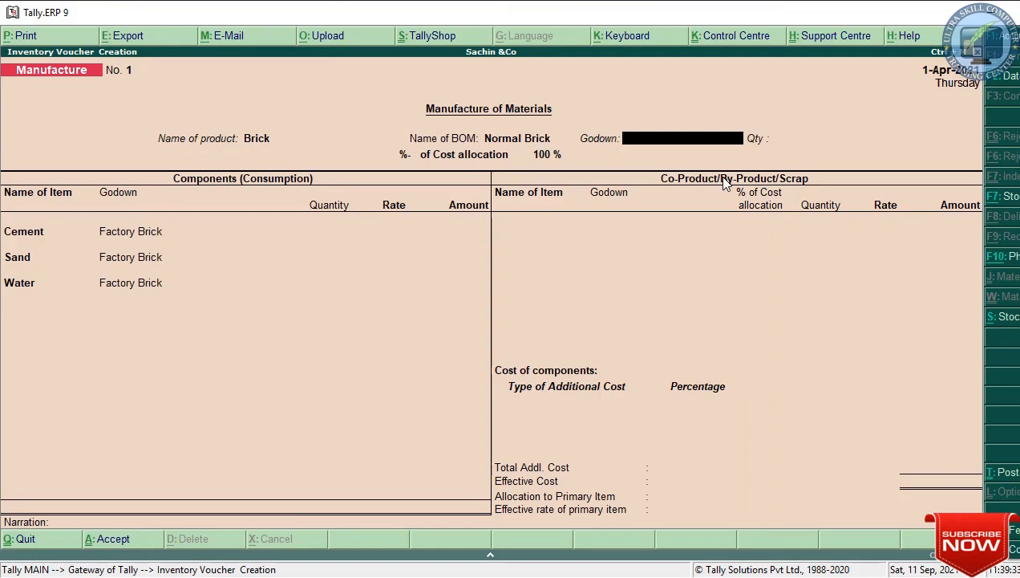
type("F")
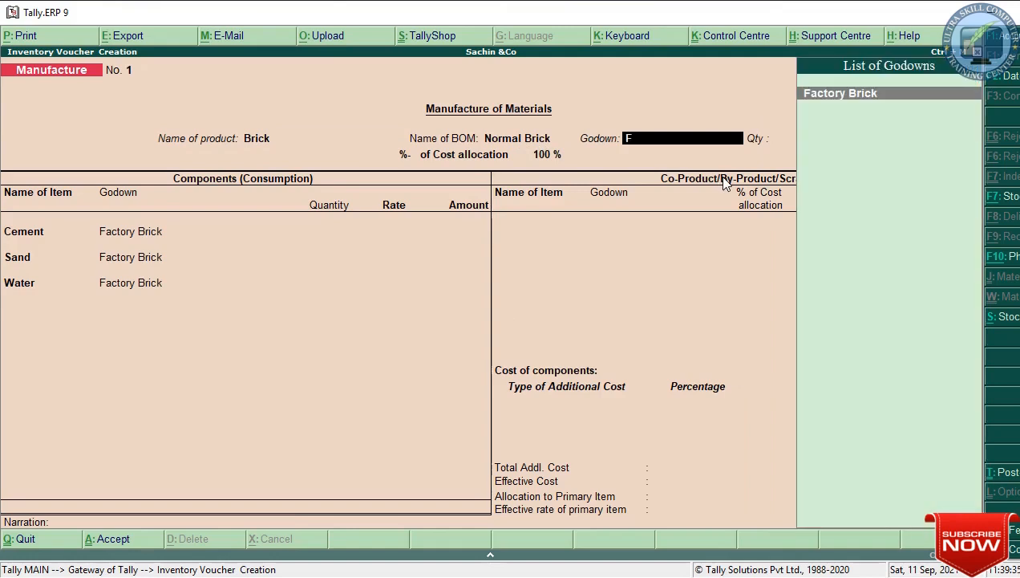
key("Return")
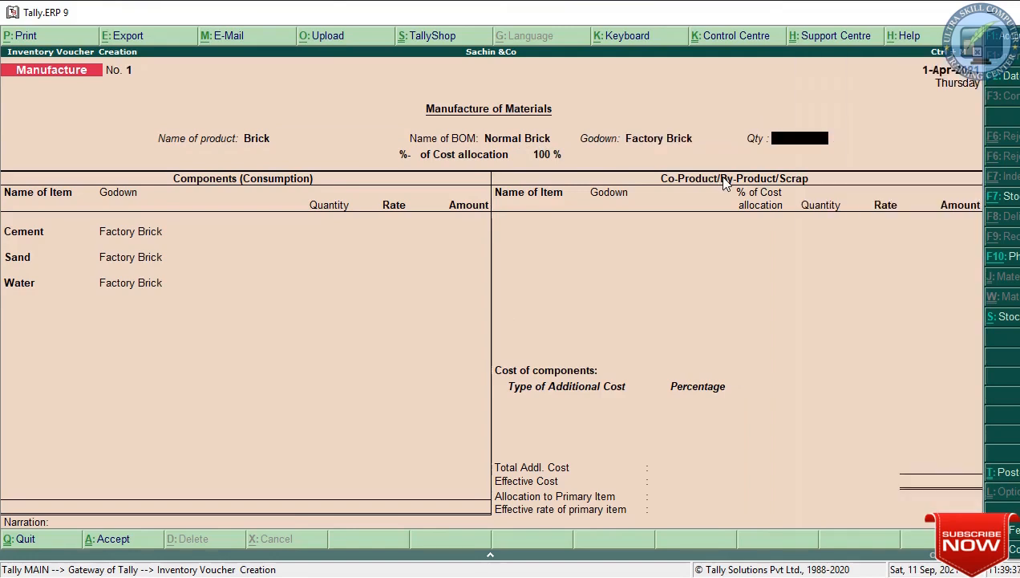
type("2000")
key("Return")
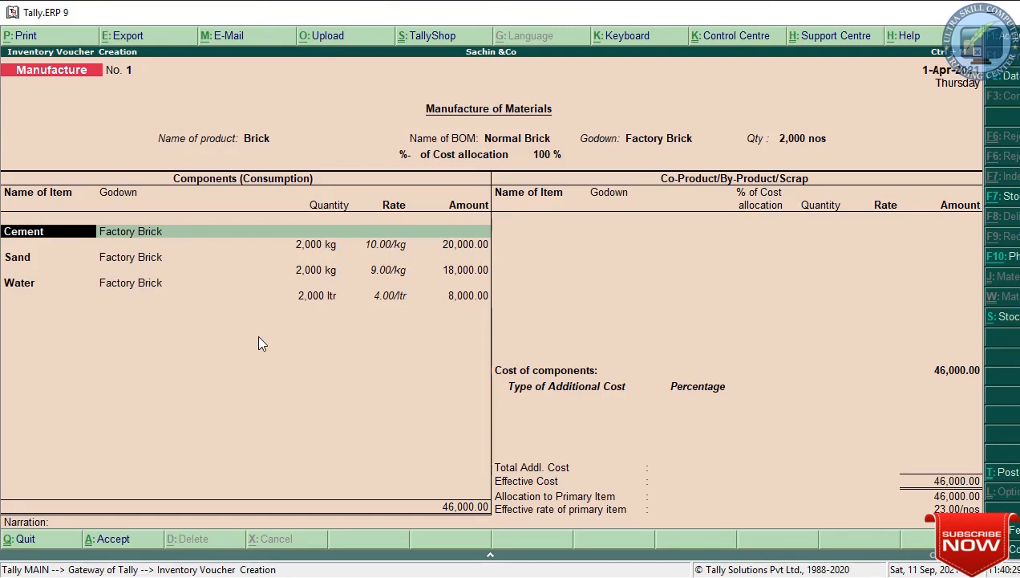
- Accept the Cement, Sand and Water component lines with their default values and leave the co-product list empty
key("Return")
key("Return")
key("Return")
key("Return")
key("Return")
key("Return")
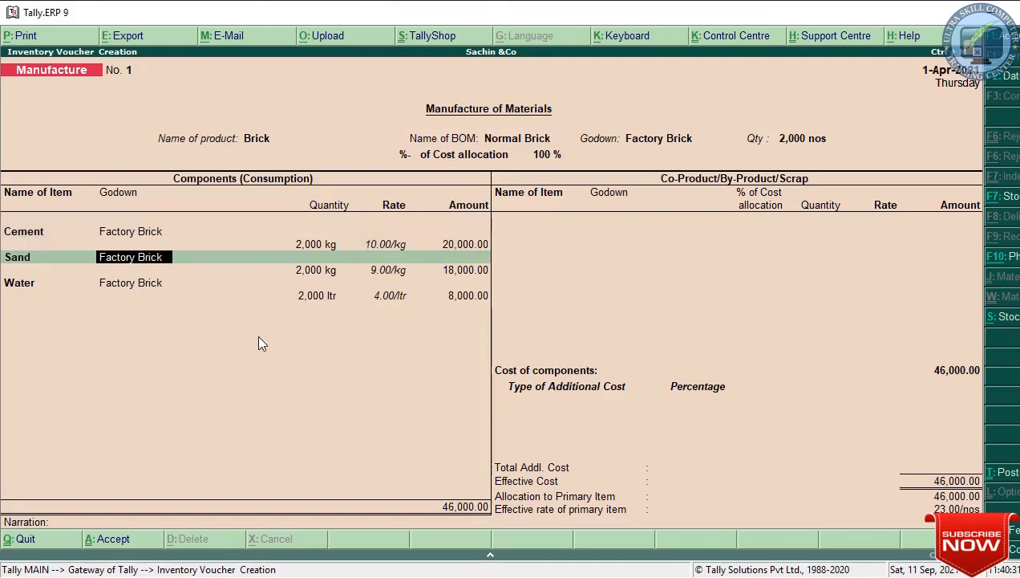
key("Return")
key("Return")
key("Return")
key("Return")
key("Return")
key("Return")
key("Return")
key("Return")
key("Return")
key("Return")
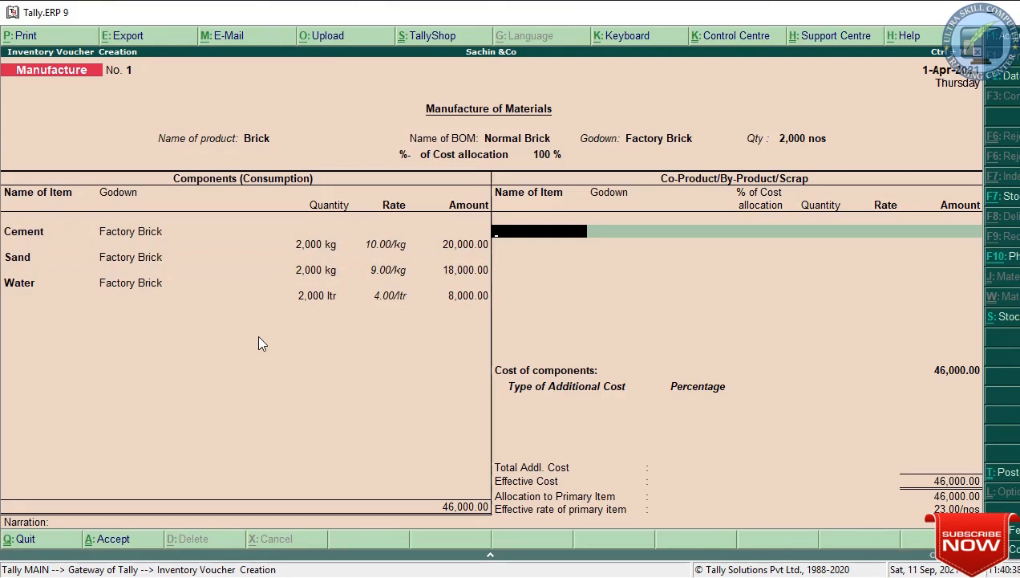
key("Return")
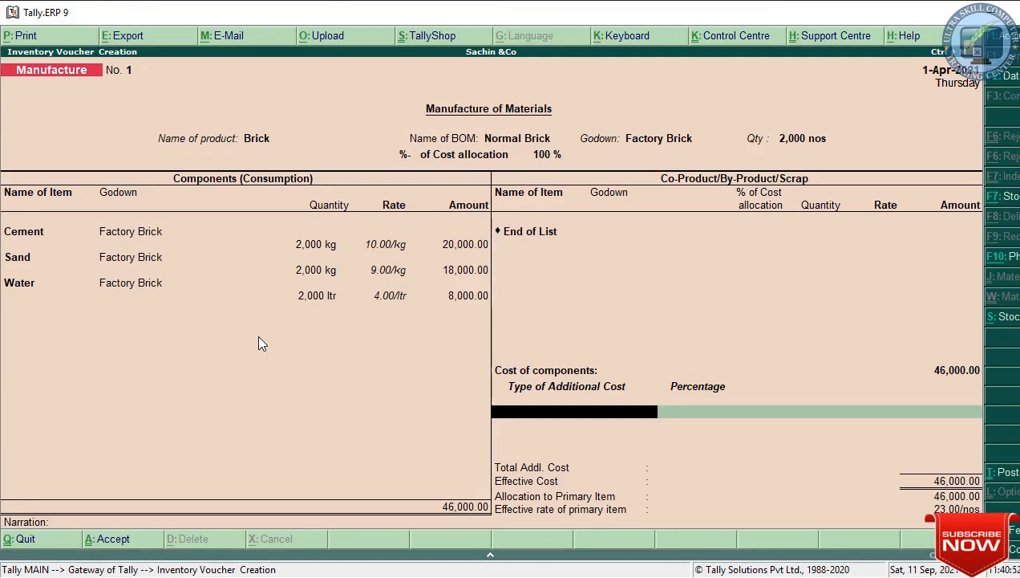
- Add Service Charges as an additional cost at 20% and accept the calculated amount
type("S")
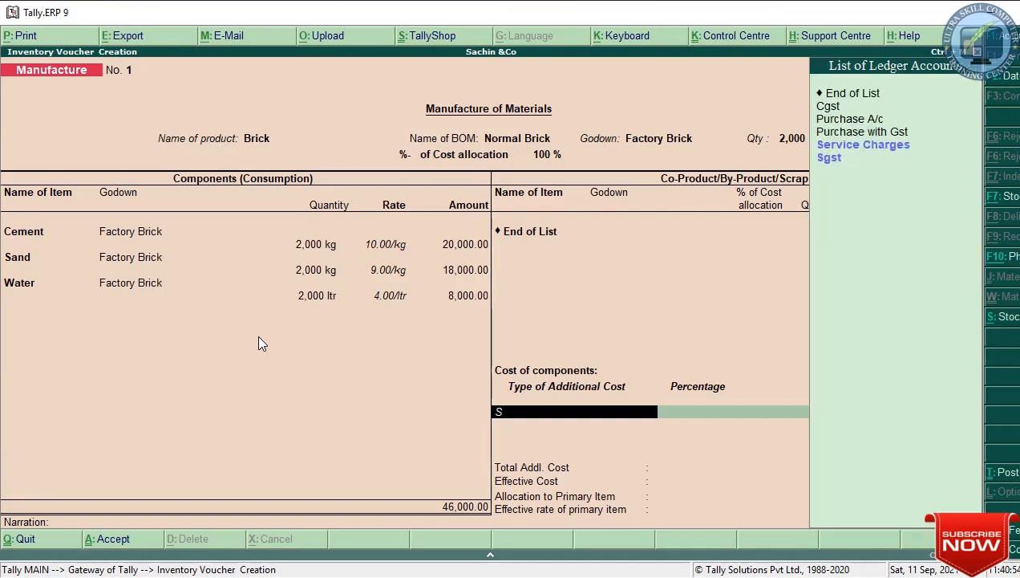
key("Return")
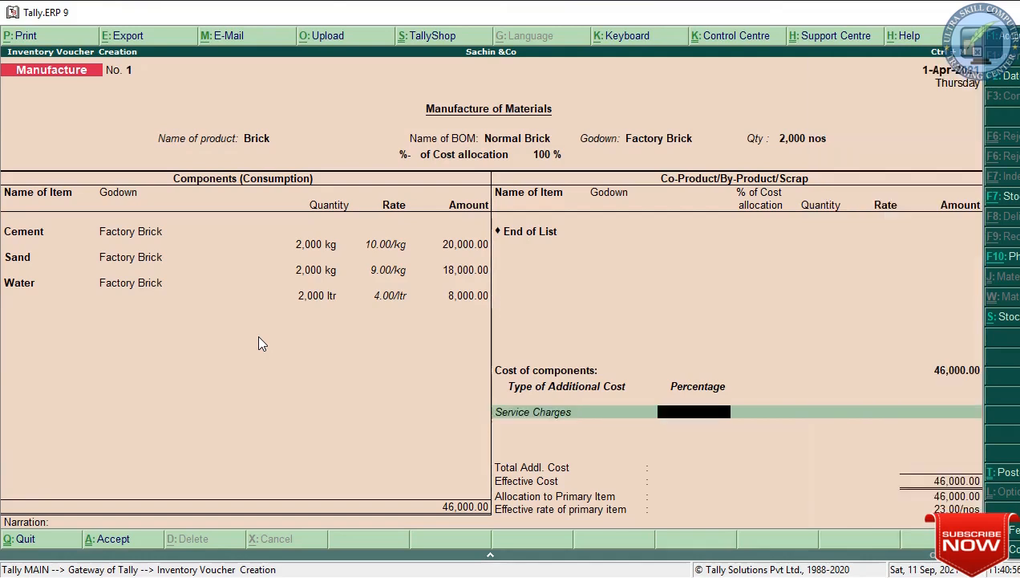
type("20")
key("Return")
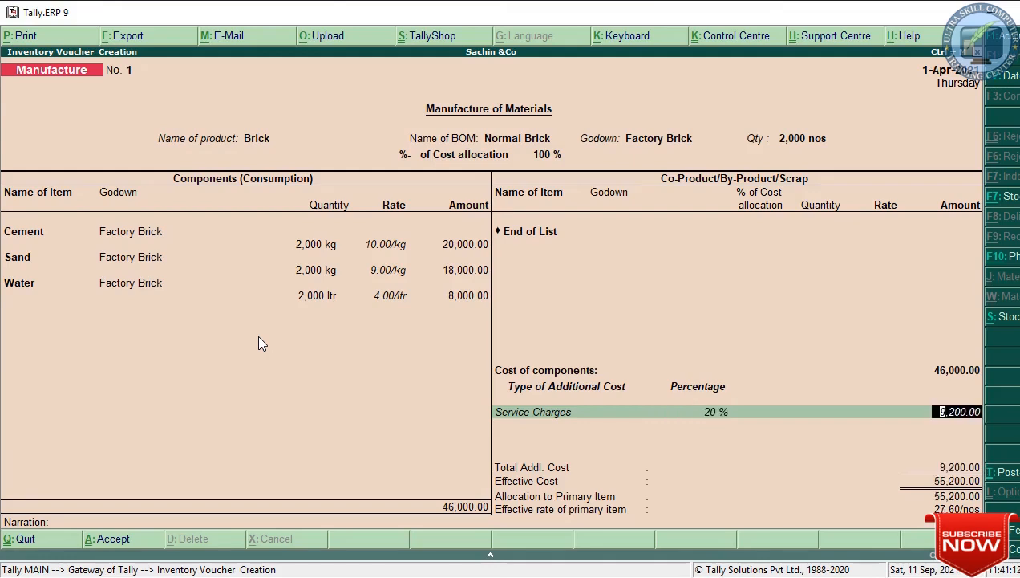
key("Return")
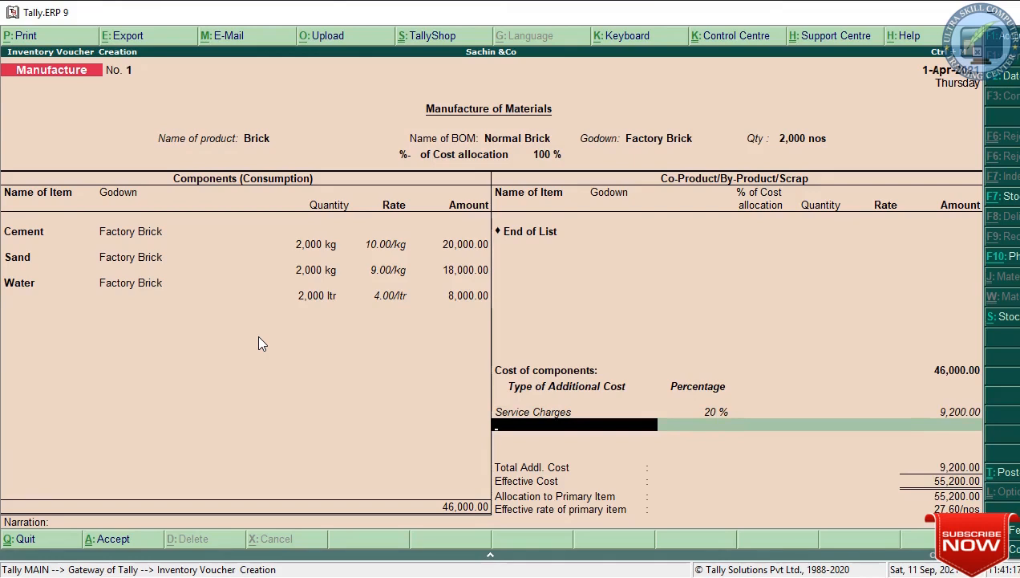
- Add Travelling Exp as a second additional cost at 15% and accept the calculated amount
type("T")
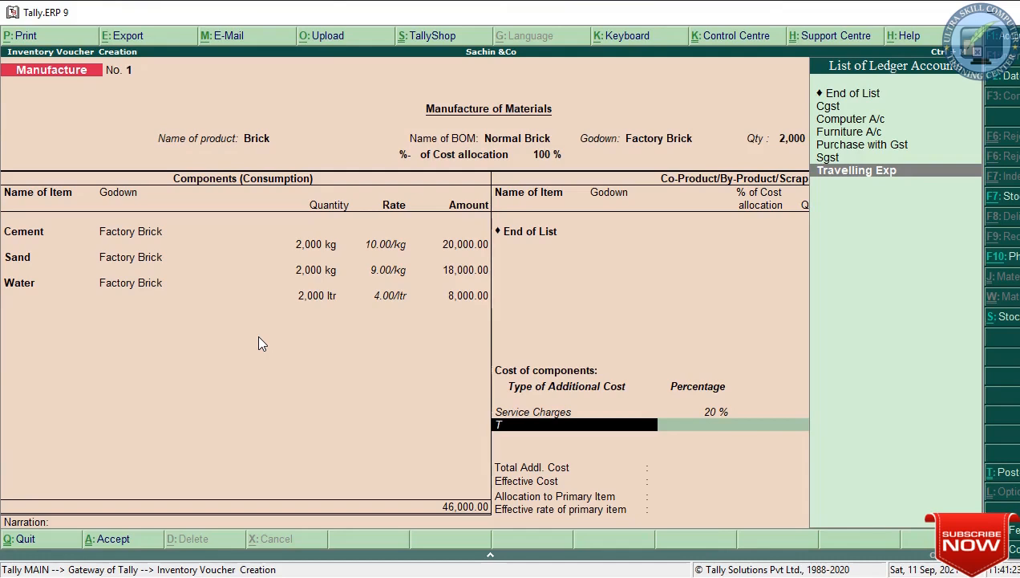
key("Return")
type("15")
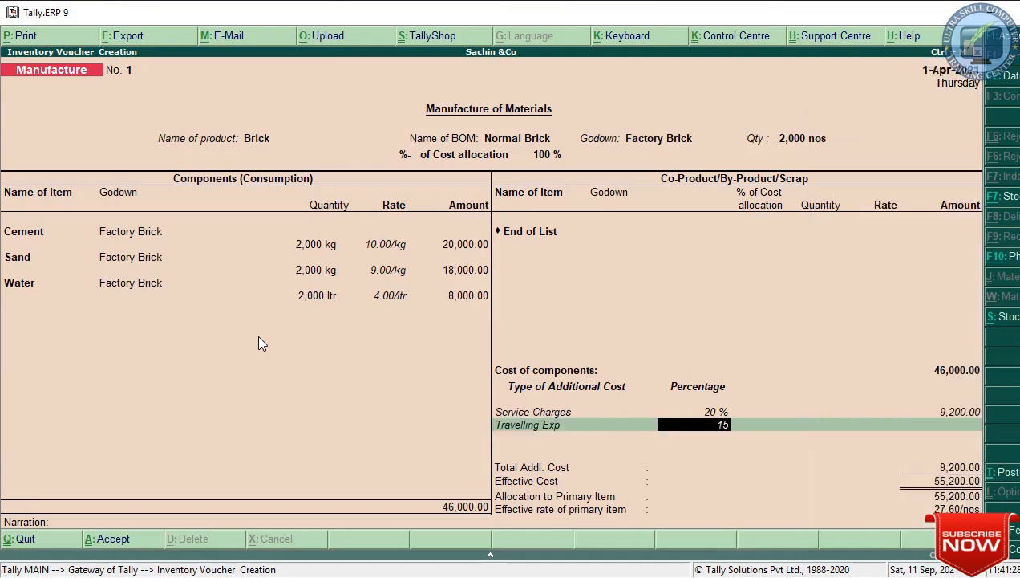
key("Return")
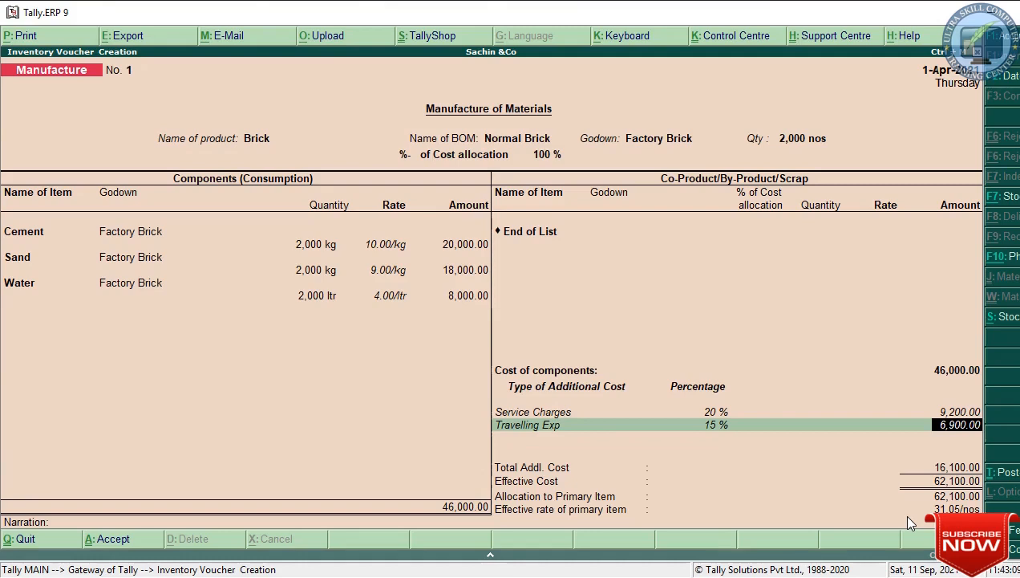
key("Return")
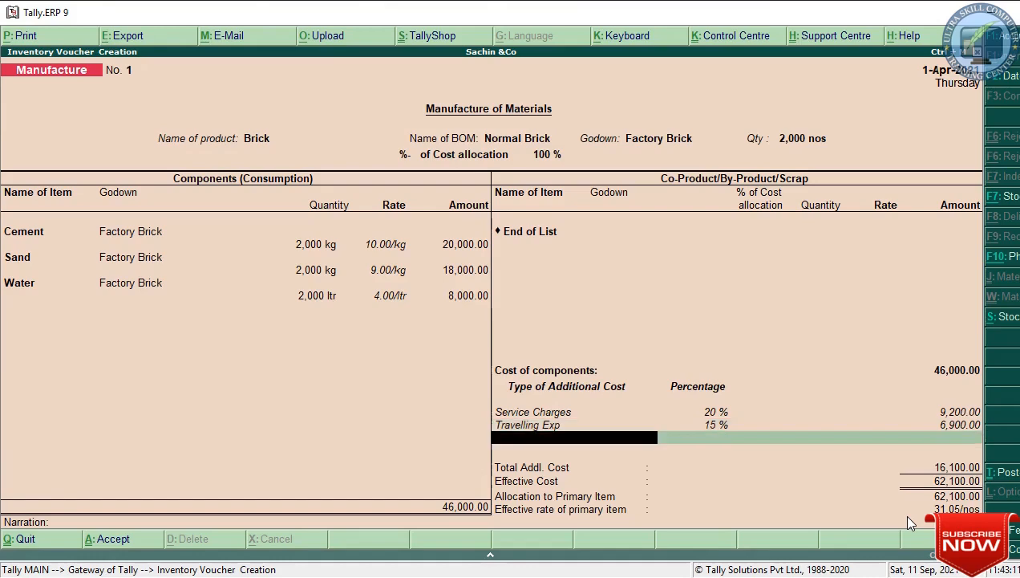
- Save the manufacture voucher without further additional costs or a narration, and return to the Gateway of Tally
key("Return")
key("Return")
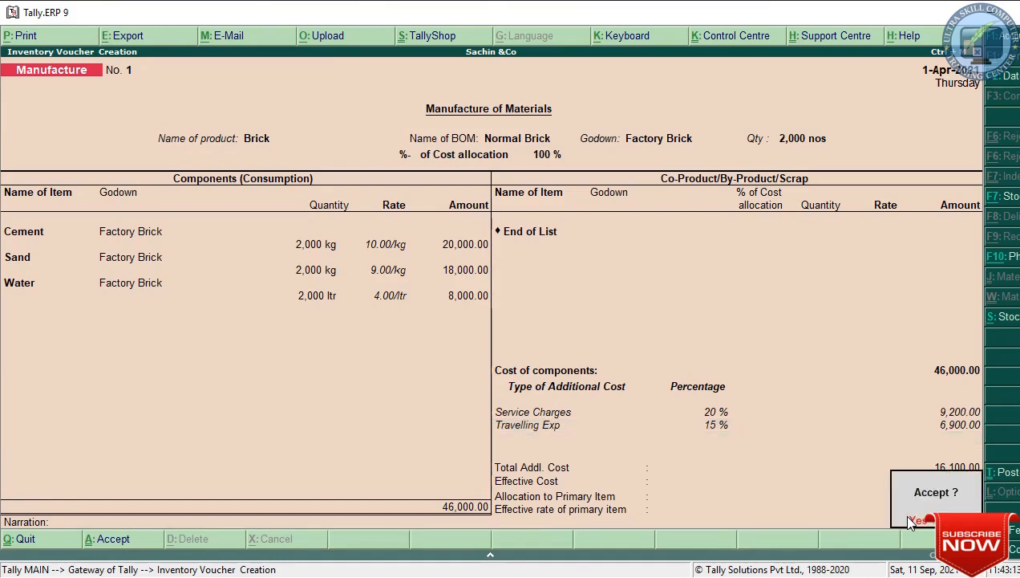
key("Return")
key("Escape")
key("Return")
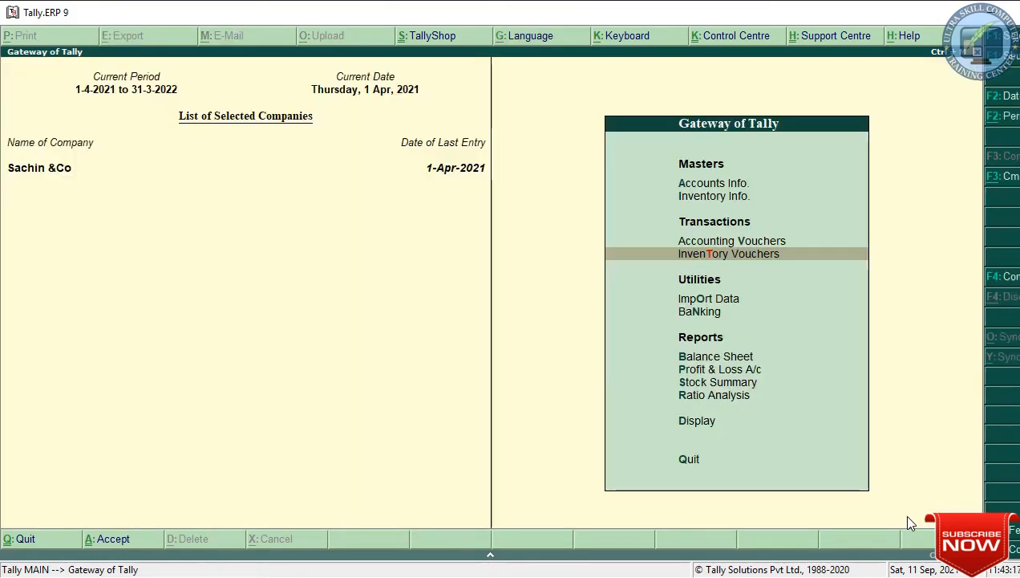
- Review the closing quantities, rates and values of the Construction group's items in the Stock Summary, and return to the Gateway of Tally
key("s")
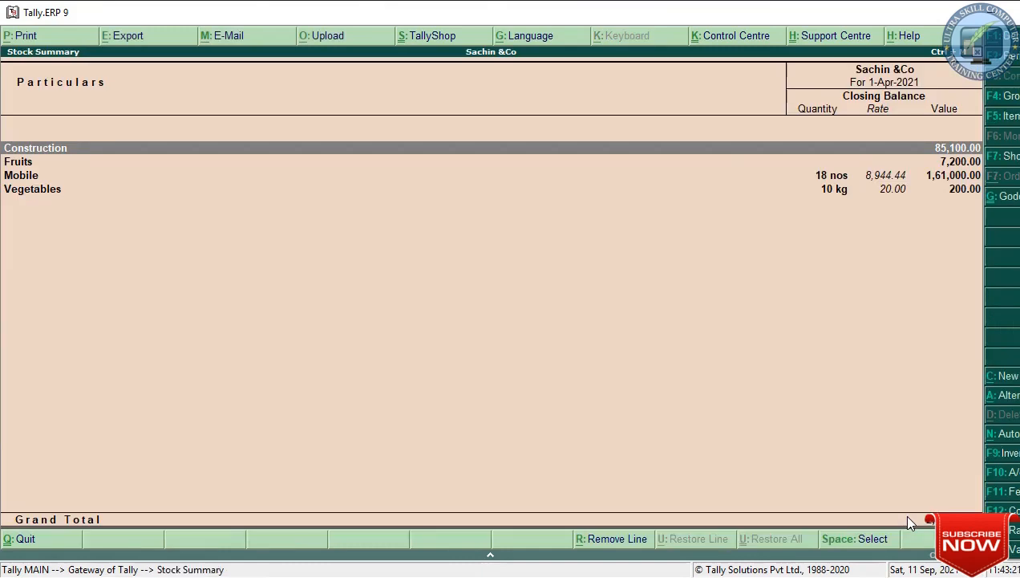
key("Escape")
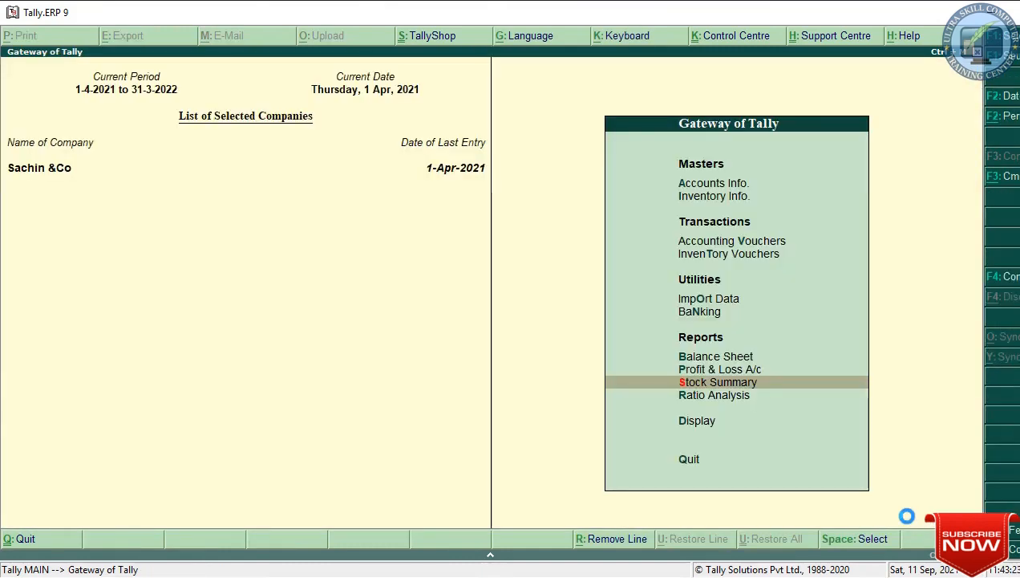
key("Return")
key("Return")
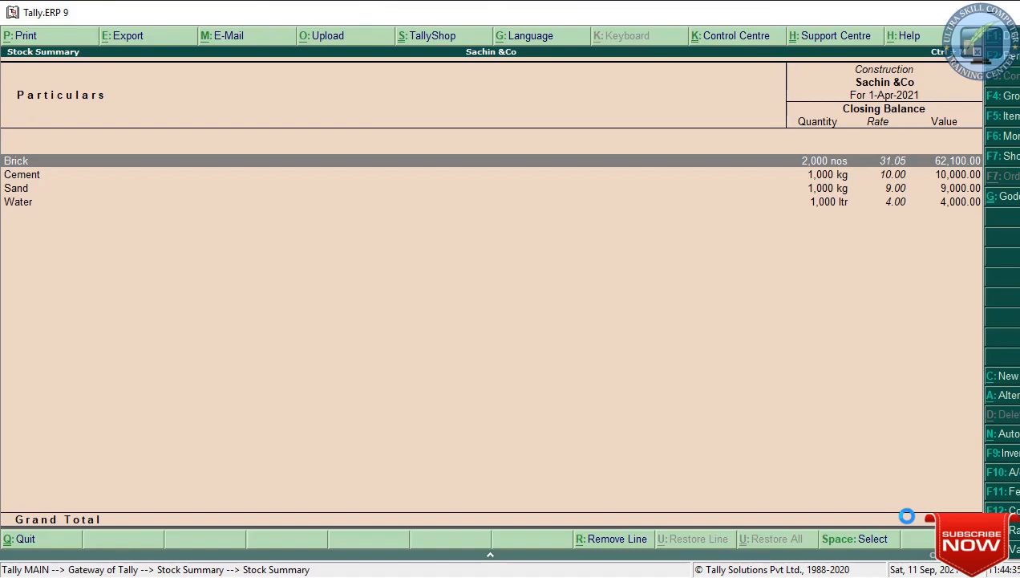
key("Escape")
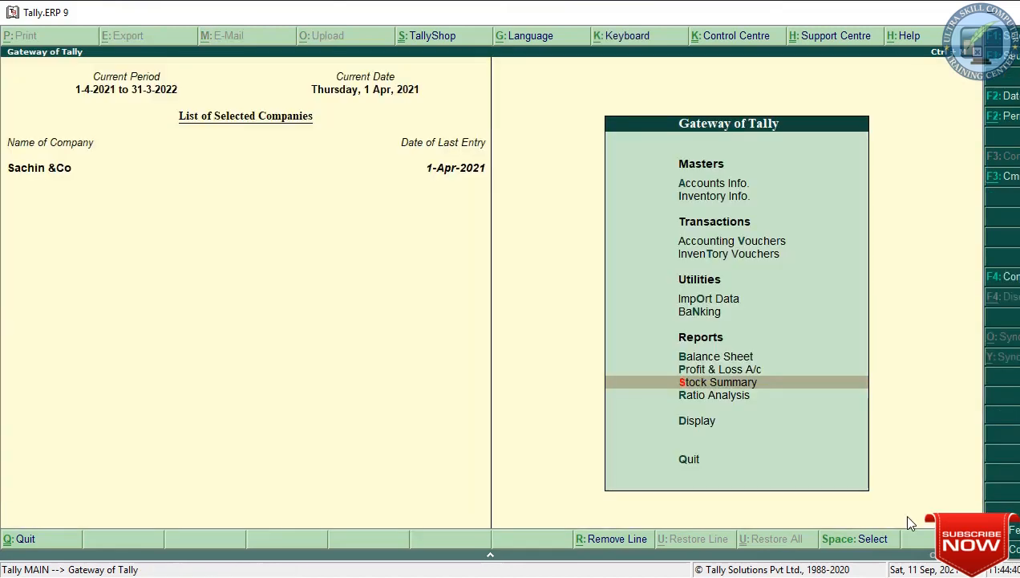